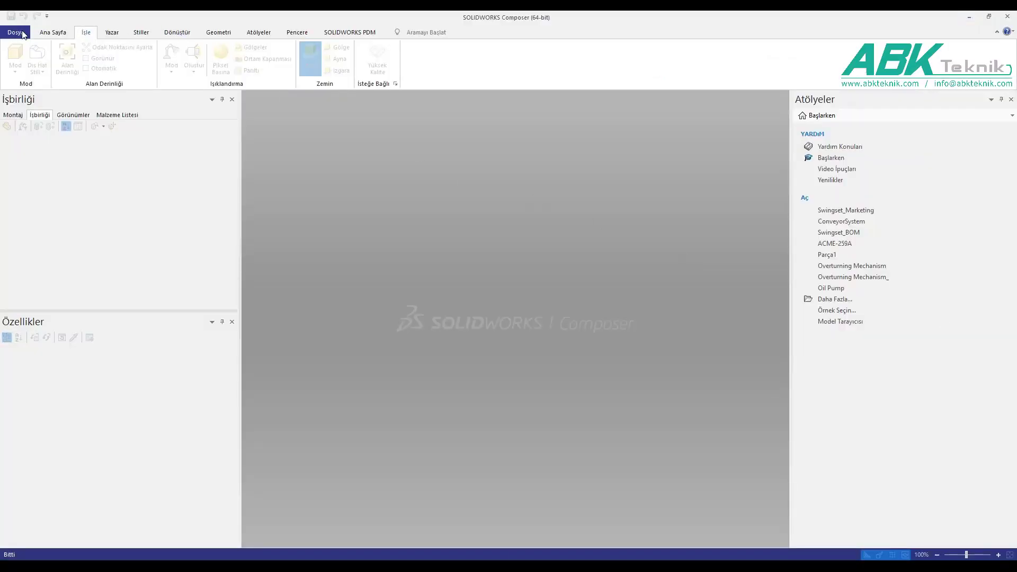
- Open the Swingset_Marketing document from the CaseStudy folder
click(24, 33)
click(25, 78)
click(460, 148)
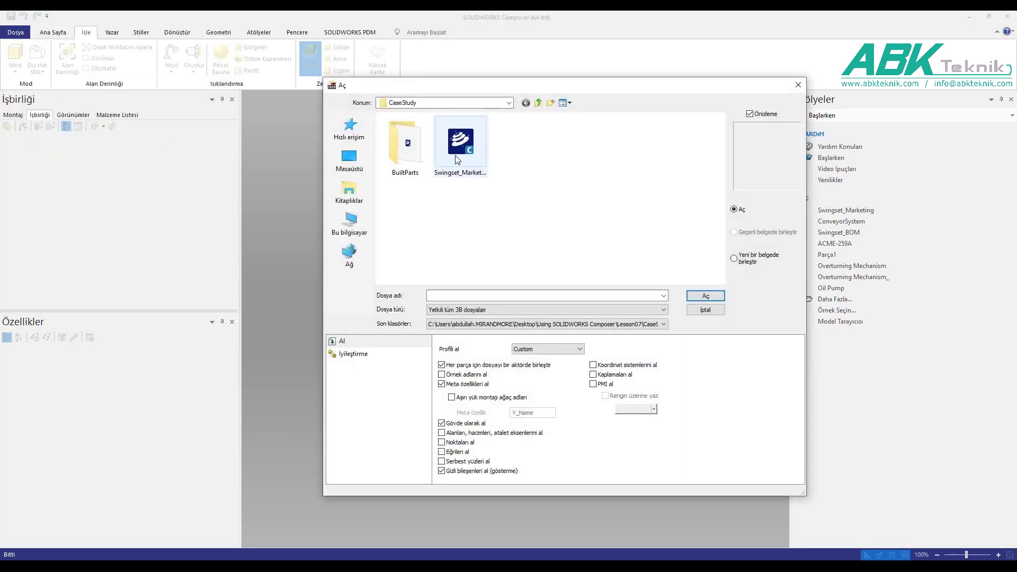
click(710, 296)
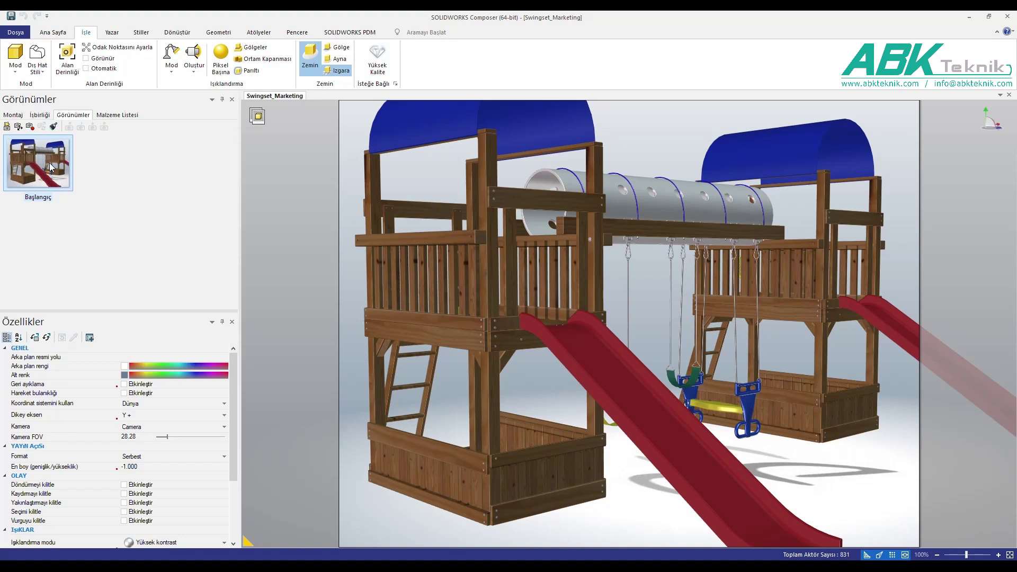
- Save the current camera angle as View 4 and show the Montaj assembly tree
click(20, 129)
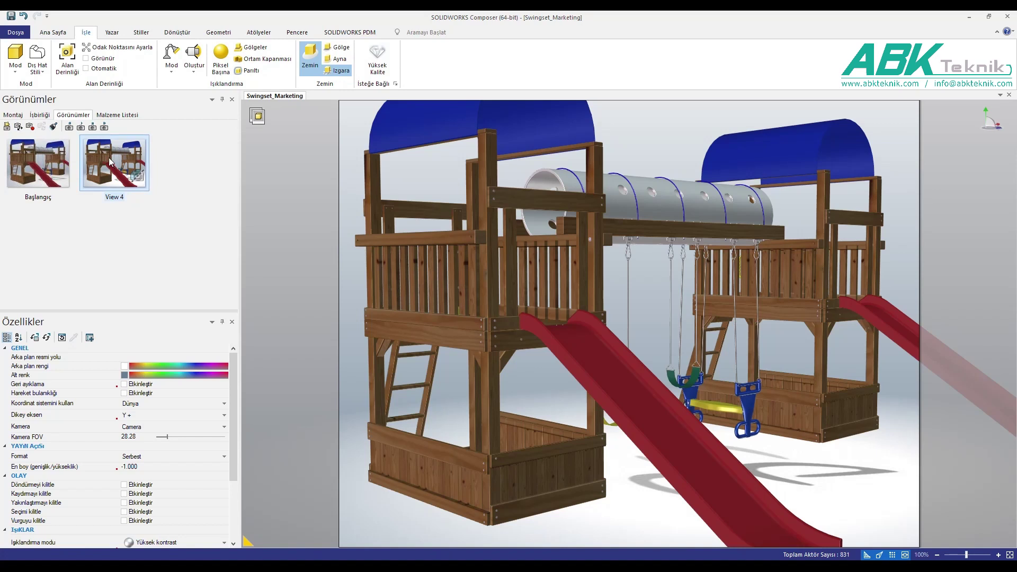
click(14, 115)
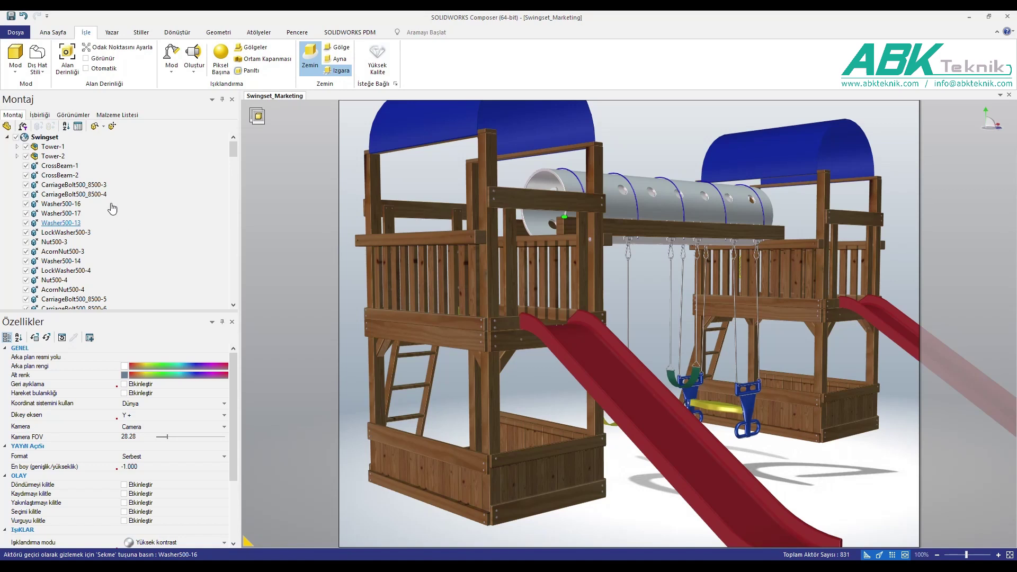
- Sort the assembly tree alphabetically and select washers Washer375-10 through Washer500-21
click(66, 127)
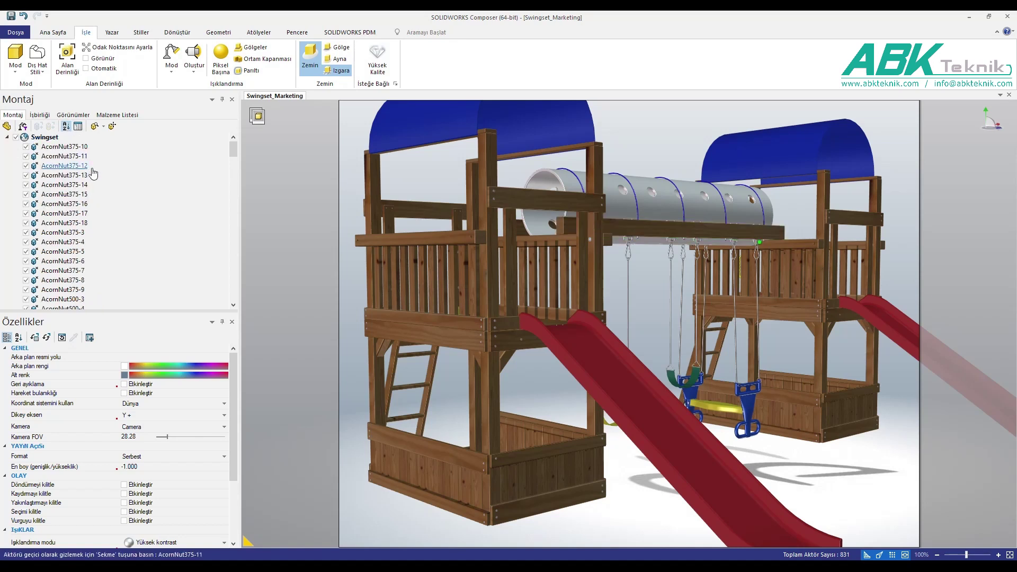
scroll(93, 174, down, 5)
scroll(93, 177, down, 5)
scroll(94, 180, down, 5)
scroll(95, 182, down, 5)
scroll(96, 183, down, 5)
scroll(95, 183, down, 5)
scroll(96, 182, down, 5)
scroll(95, 182, down, 5)
scroll(80, 212, down, 1)
click(59, 213)
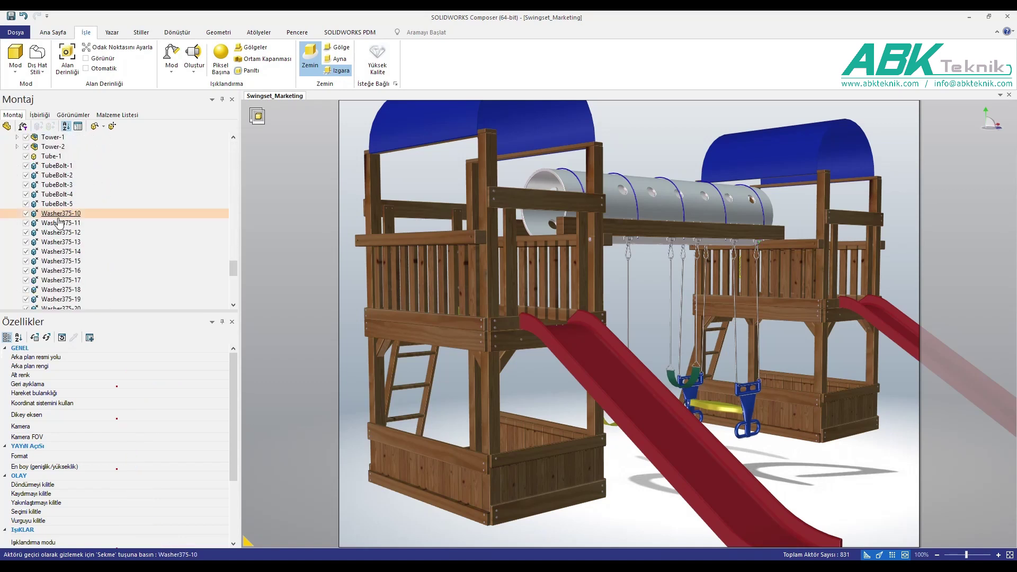
scroll(80, 236, down, 3)
scroll(80, 235, down, 4)
scroll(79, 236, down, 3)
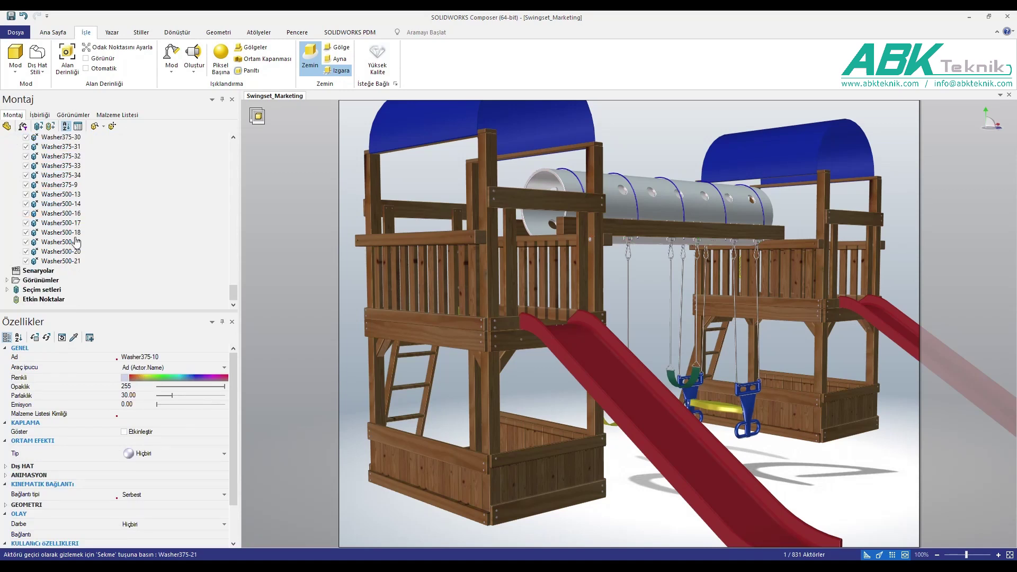
shift+click(60, 263)
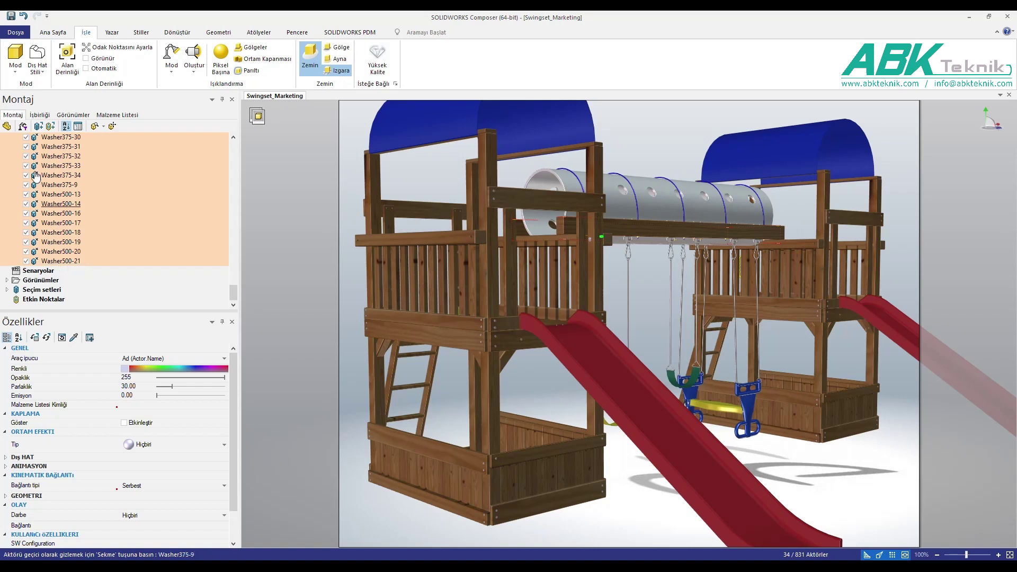
- Save the selected washers as a selection set named Pul, then clear the selection
click(37, 127)
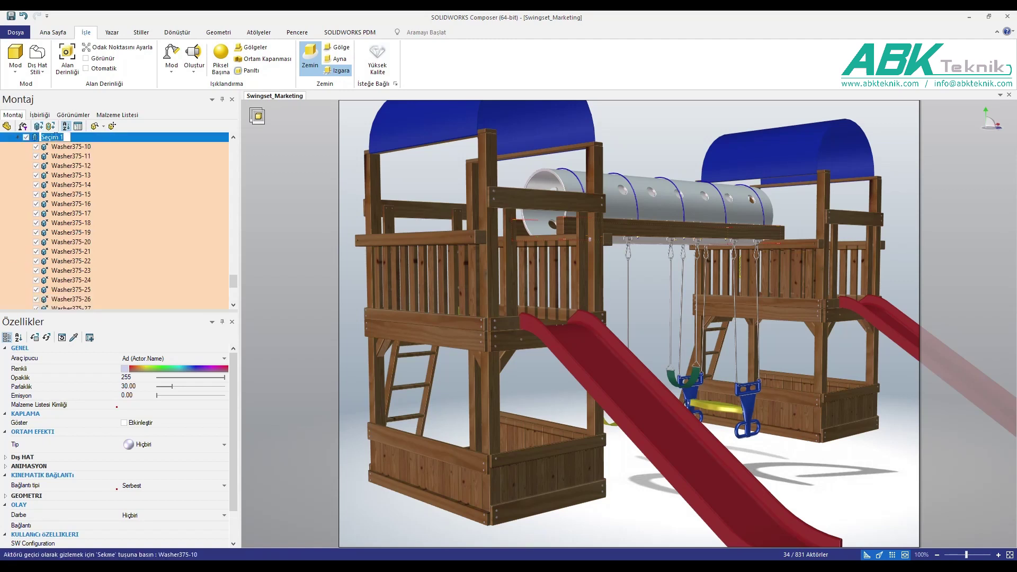
text(Pul)
key(Return)
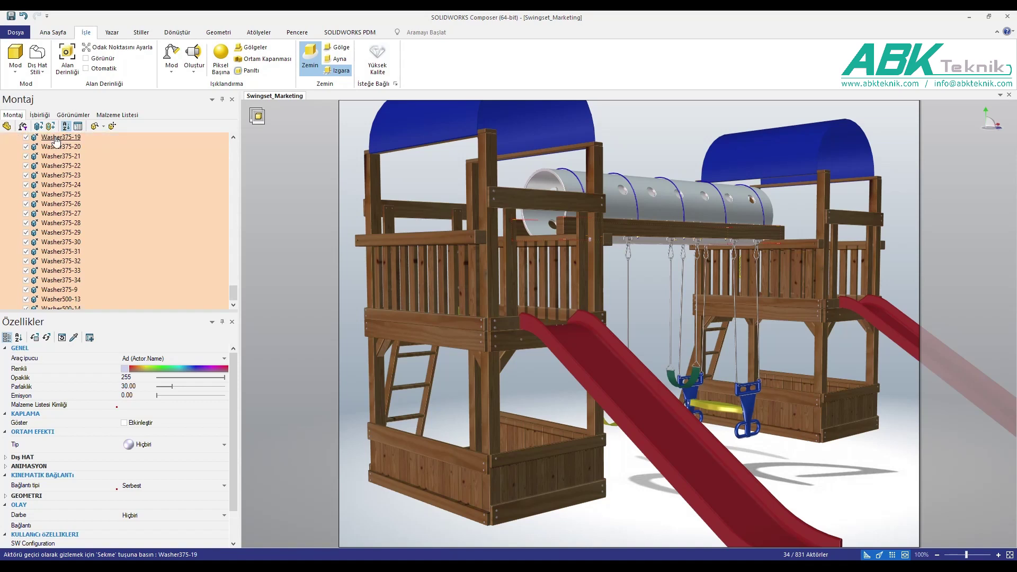
scroll(100, 229, up, 3)
scroll(102, 230, up, 2)
scroll(103, 232, up, 2)
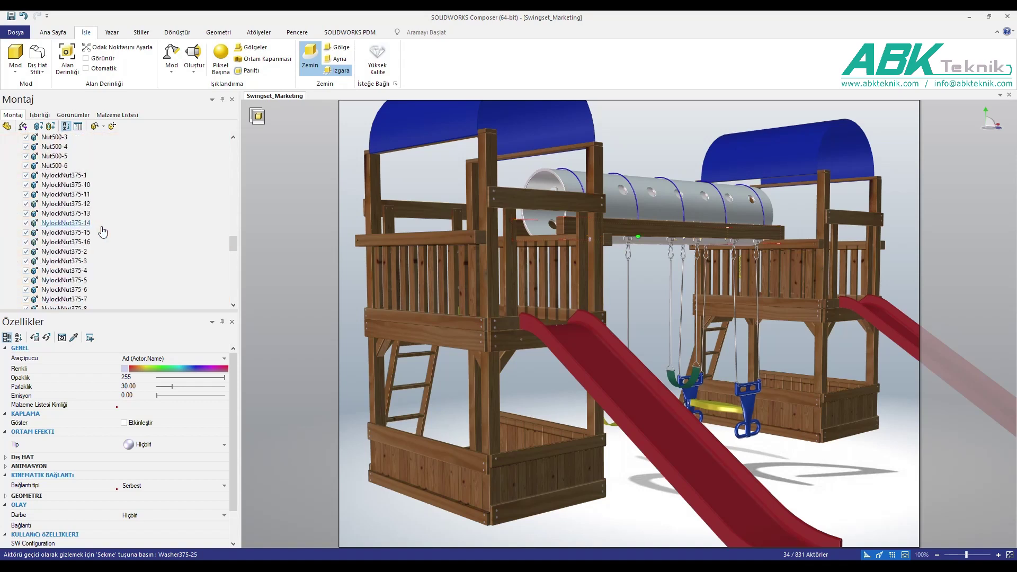
click(298, 168)
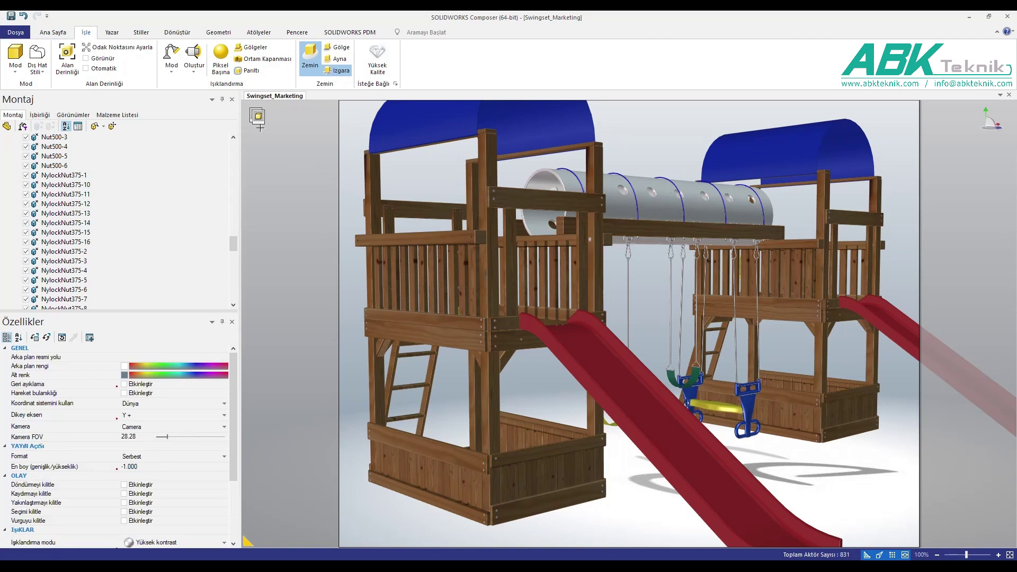
click(52, 32)
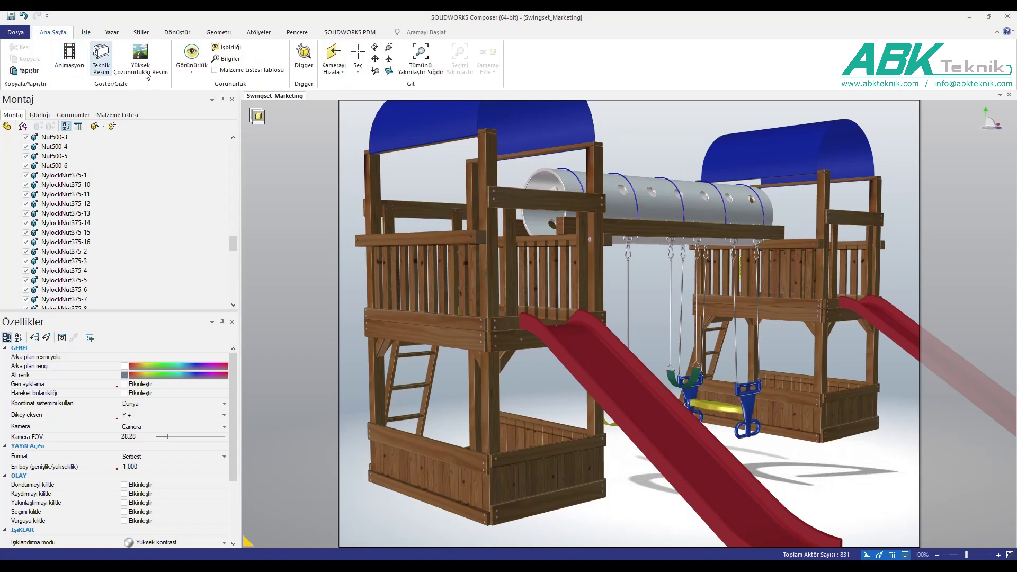
- Select every part sharing the bolts' colour using Select by Colour
click(363, 65)
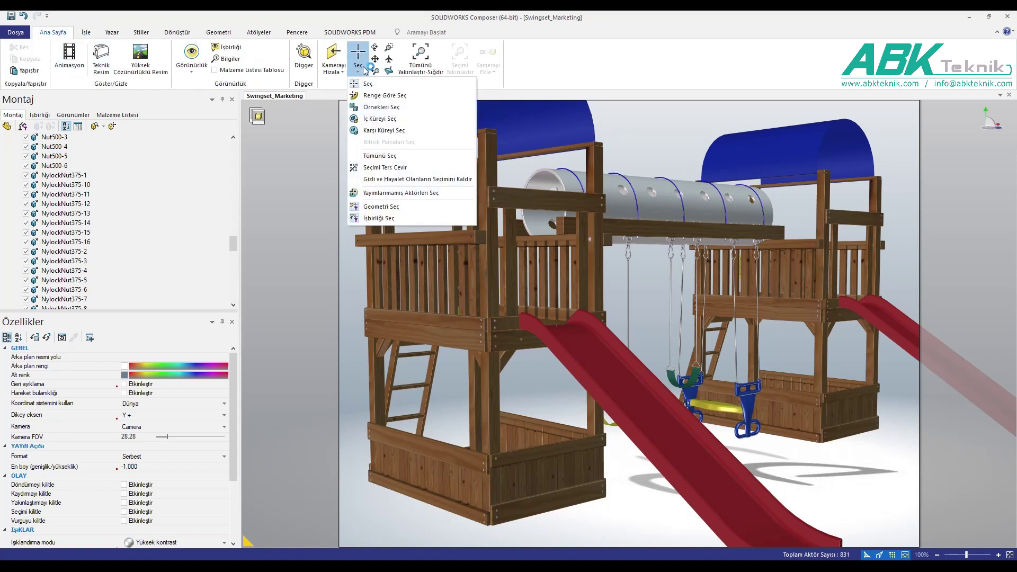
click(423, 100)
scroll(509, 193, up, 5)
scroll(468, 195, up, 3)
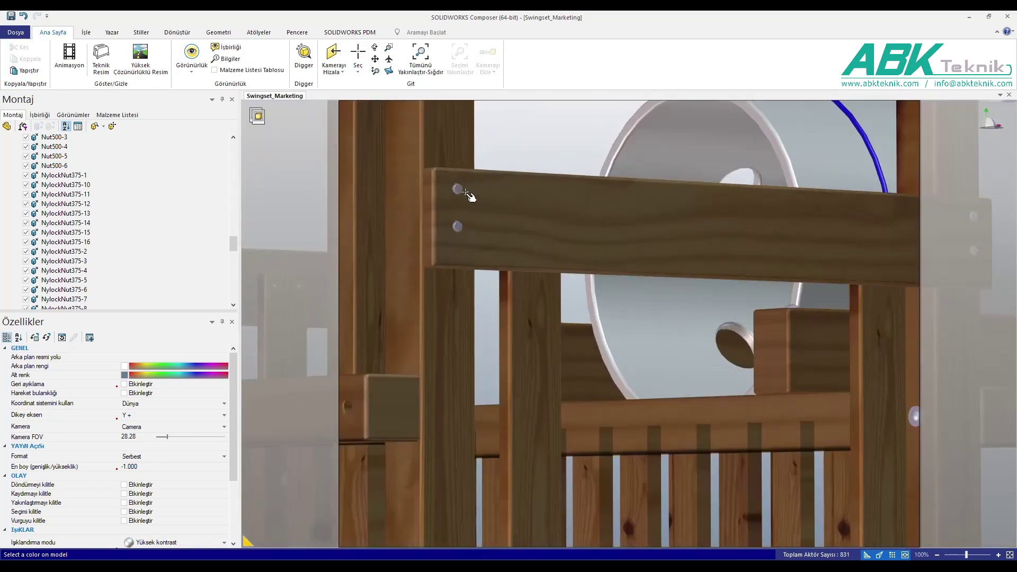
scroll(466, 192, up, 3)
click(453, 184)
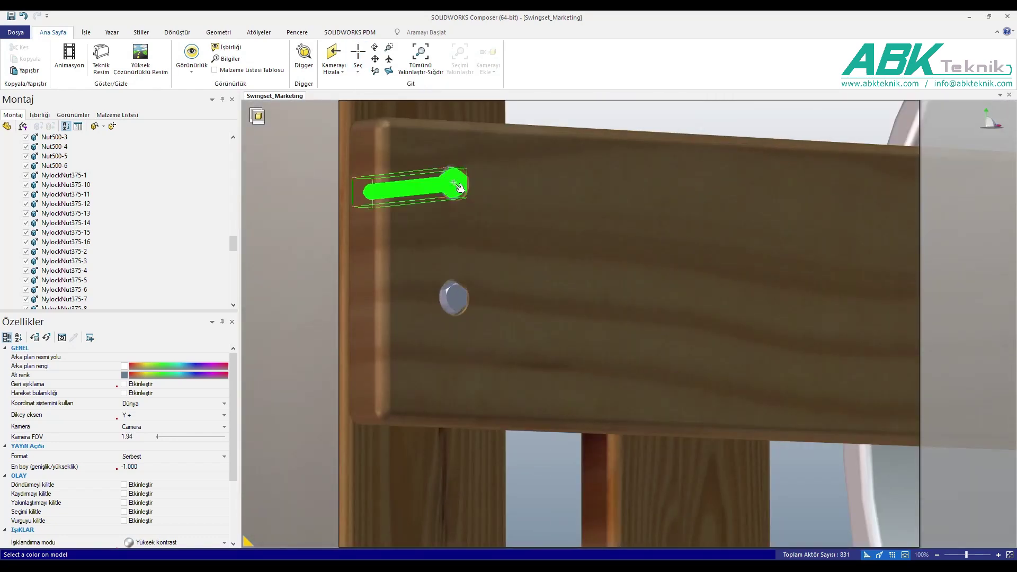
click(456, 184)
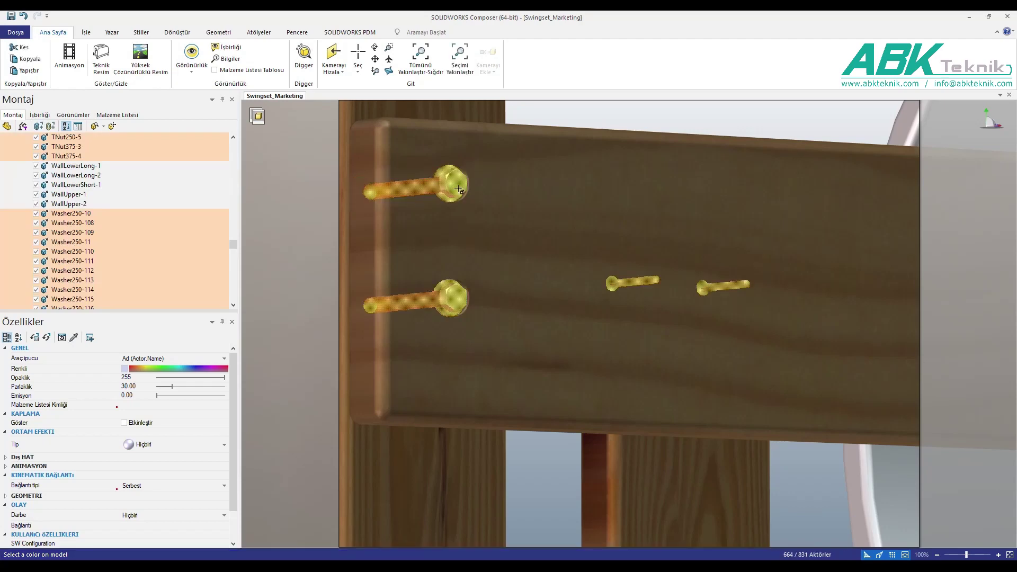
- Add the colour-selected parts to the Pul selection set
scroll(553, 295, down, 3)
scroll(556, 296, down, 3)
scroll(556, 301, down, 3)
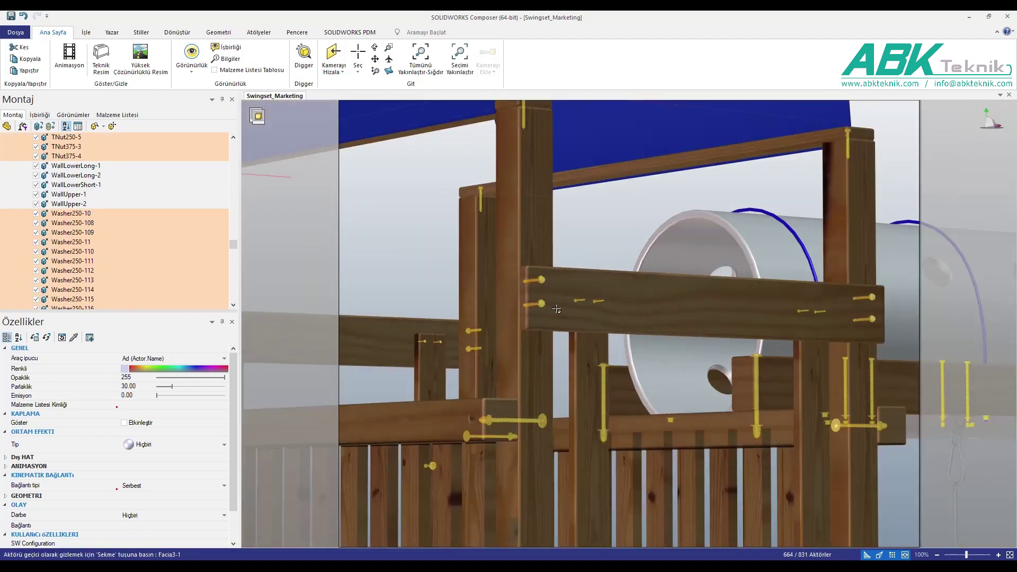
scroll(556, 309, down, 3)
scroll(556, 309, down, 3)
scroll(558, 311, down, 3)
scroll(561, 313, down, 3)
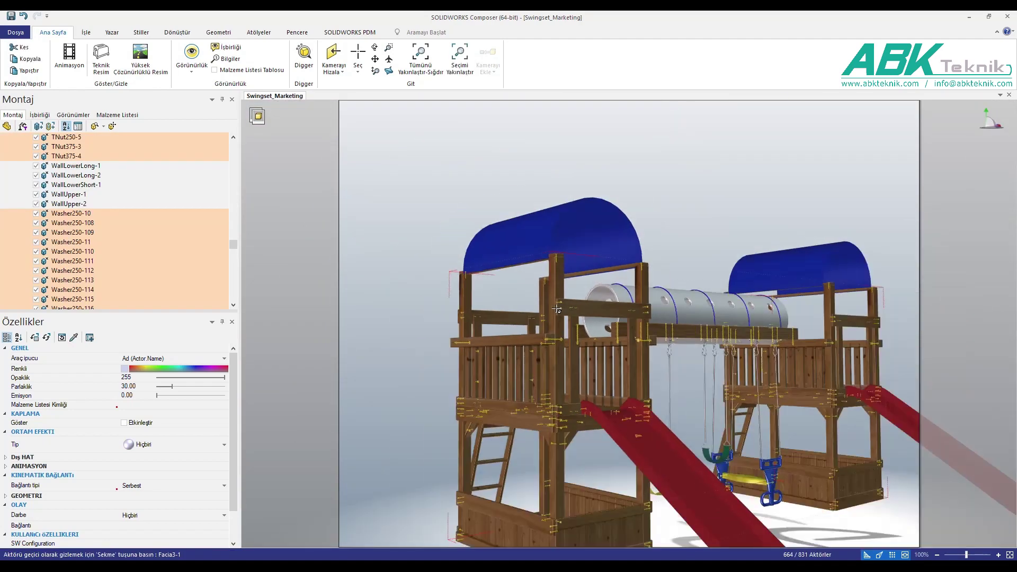
scroll(582, 323, down, 3)
scroll(598, 344, down, 3)
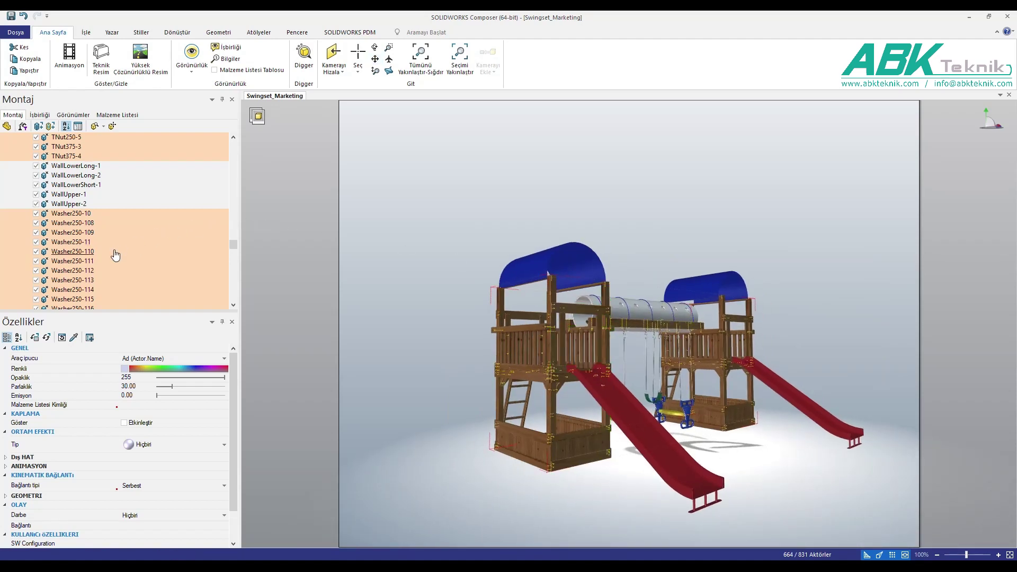
scroll(116, 254, down, 5)
scroll(115, 255, down, 5)
scroll(115, 257, down, 5)
scroll(115, 256, down, 3)
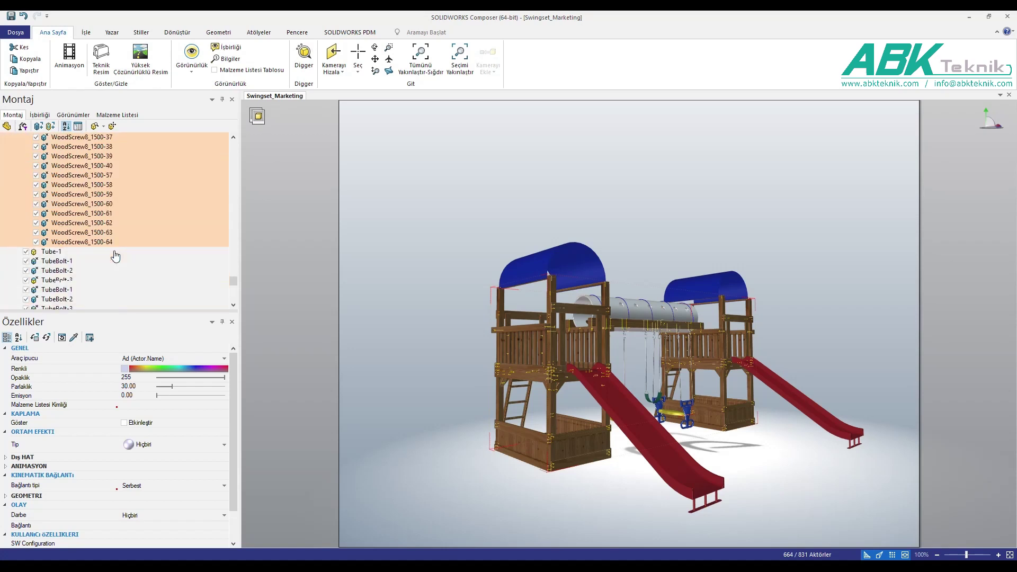
scroll(114, 255, down, 3)
scroll(113, 256, down, 3)
scroll(114, 256, down, 3)
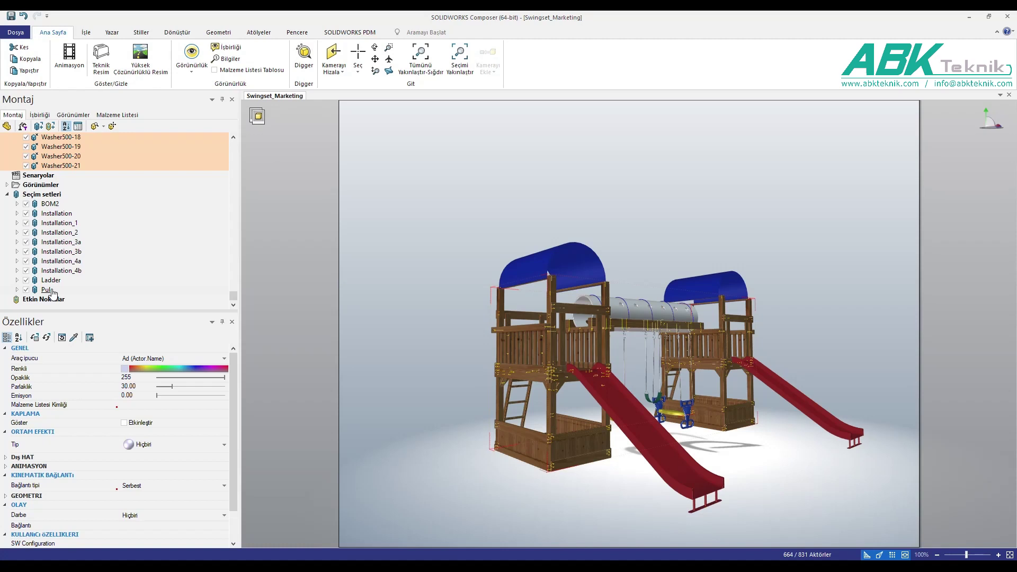
right_click(45, 291)
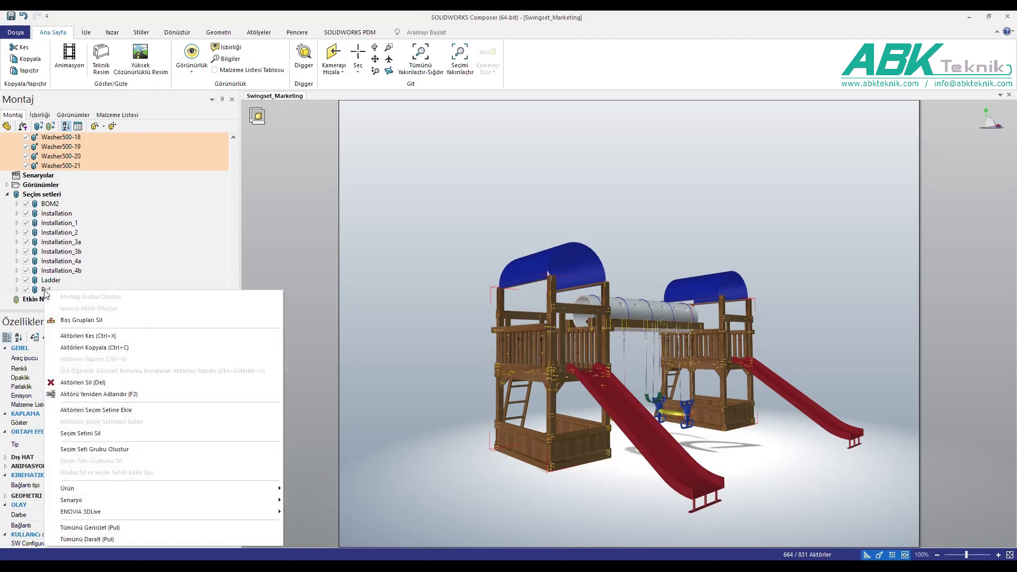
click(148, 410)
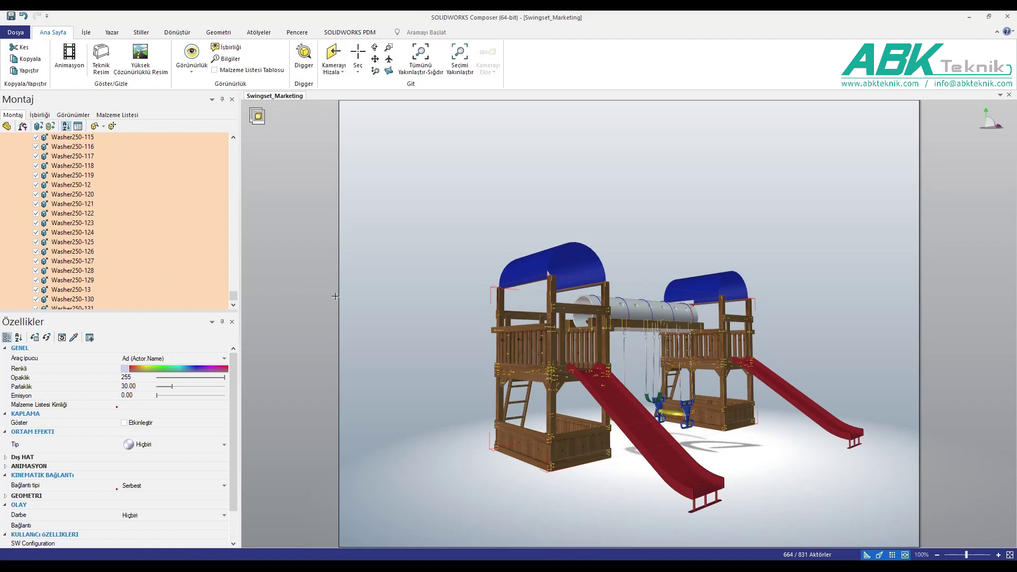
- Deselect everything, select both blue tarp canopies and enable texture display on them
click(320, 269)
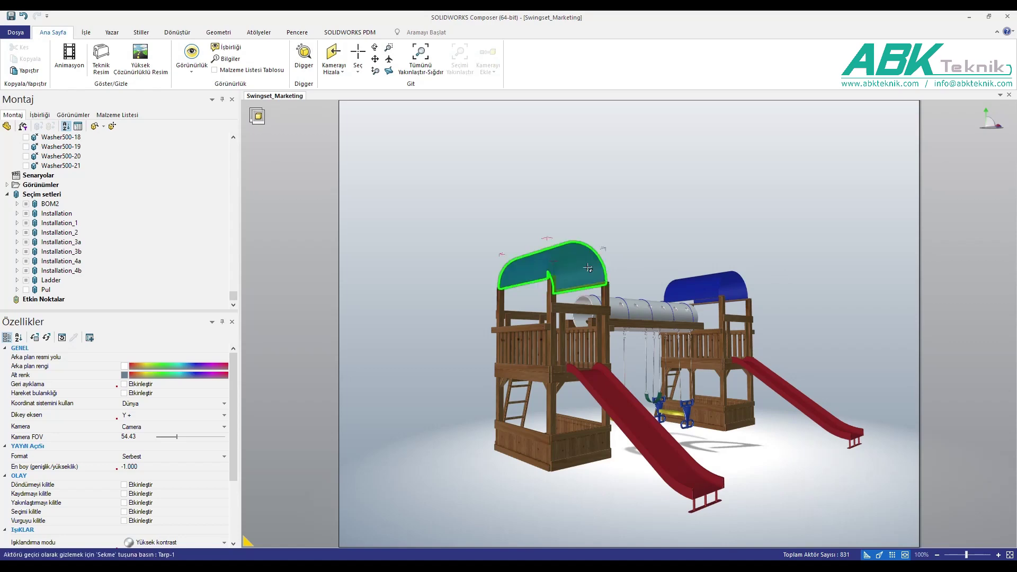
scroll(590, 259, up, 1)
scroll(595, 257, up, 1)
scroll(595, 256, up, 2)
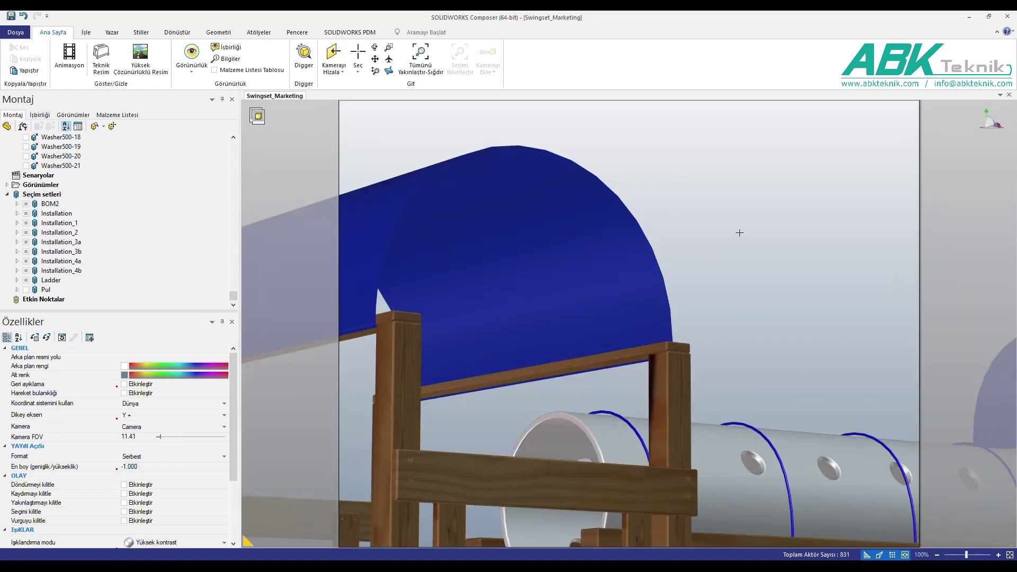
scroll(715, 264, down, 3)
scroll(810, 234, down, 1)
scroll(683, 230, down, 2)
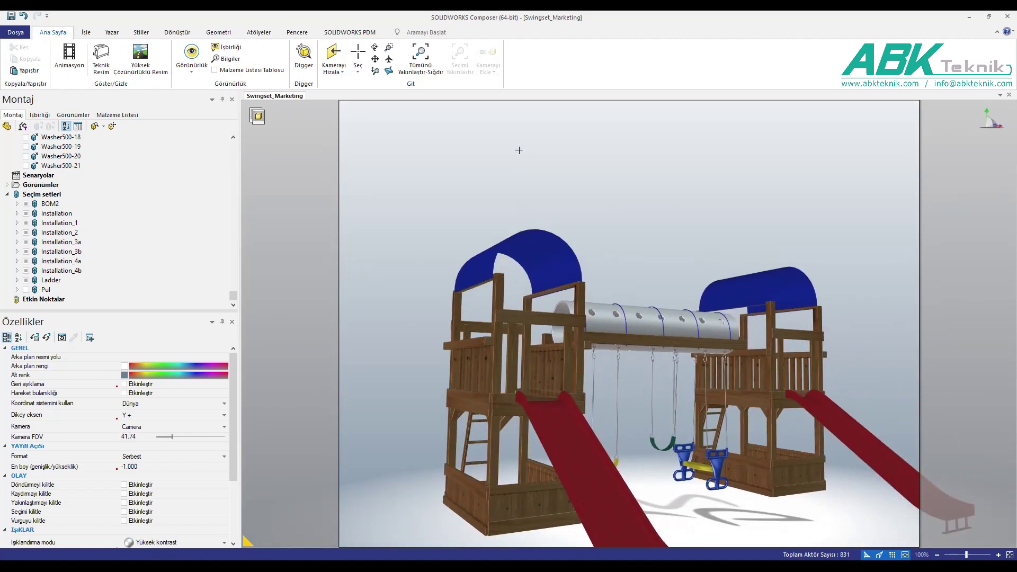
click(526, 245)
ctrl+click(729, 288)
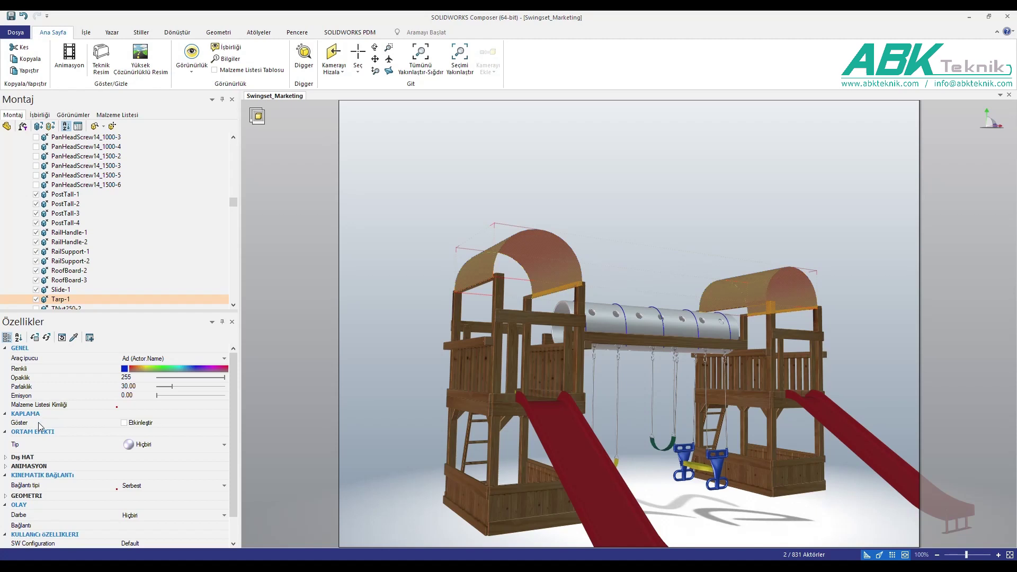
click(124, 423)
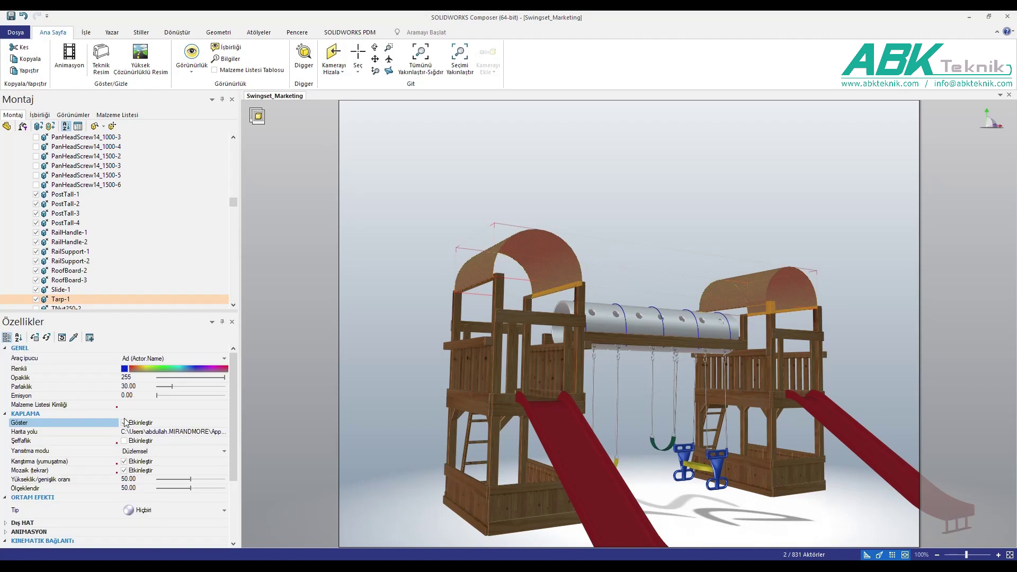
- Apply the FabricPlain0028_2_S fabric image as the tarp texture
click(124, 423)
click(223, 432)
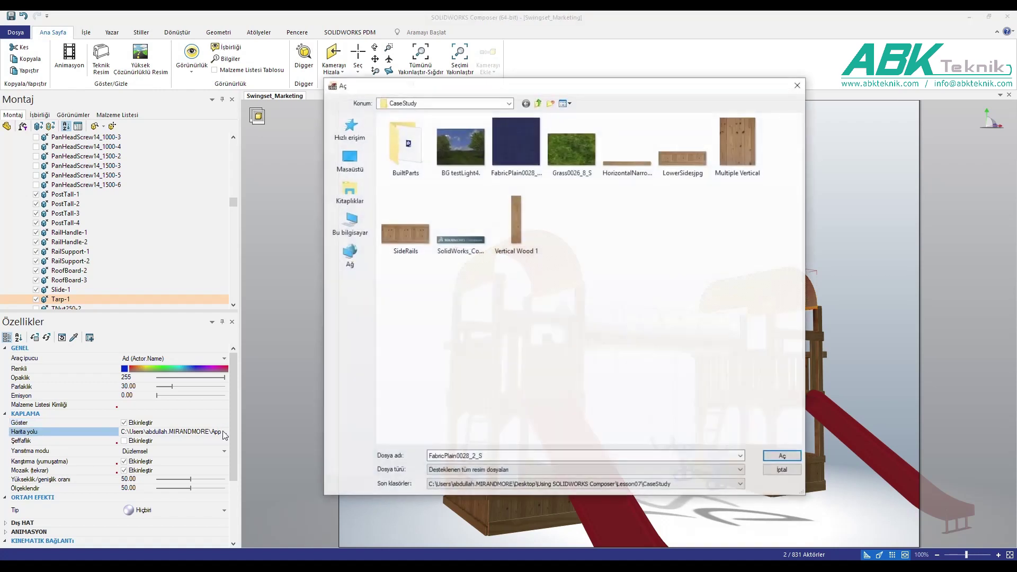
click(528, 163)
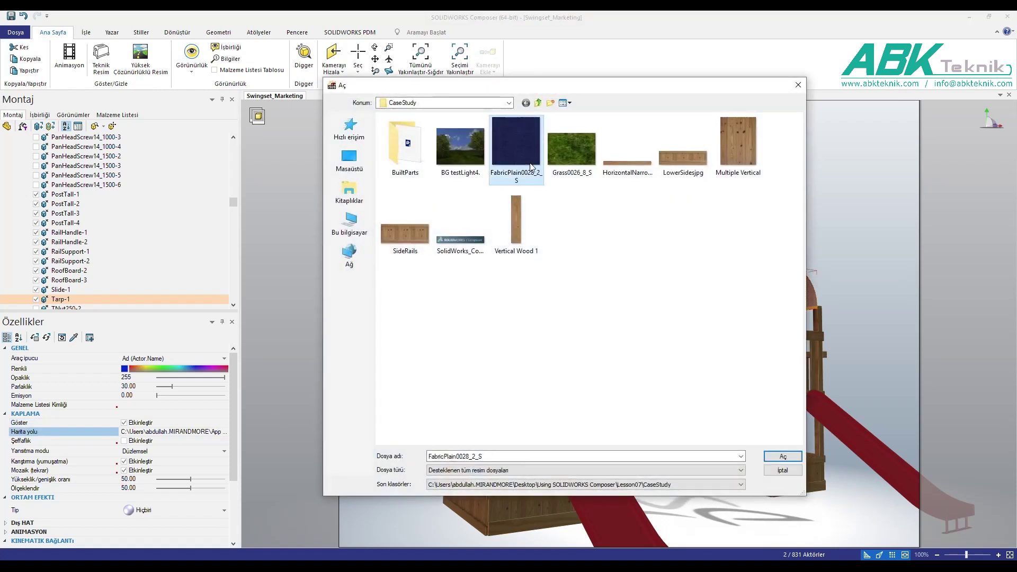
click(782, 456)
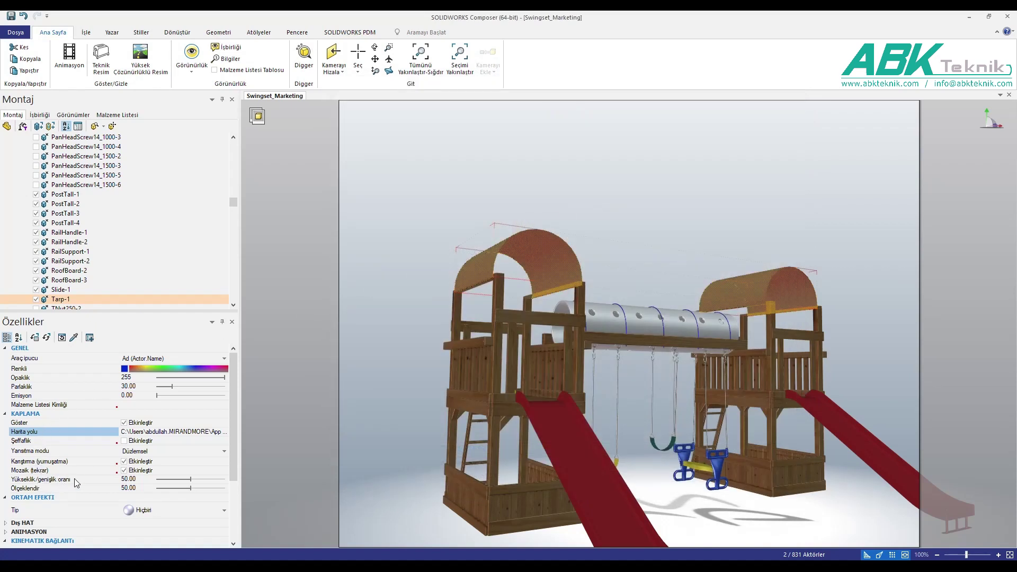
- Set the texture height/width ratio to 25 and deselect the tarps
click(137, 479)
double_click(137, 480)
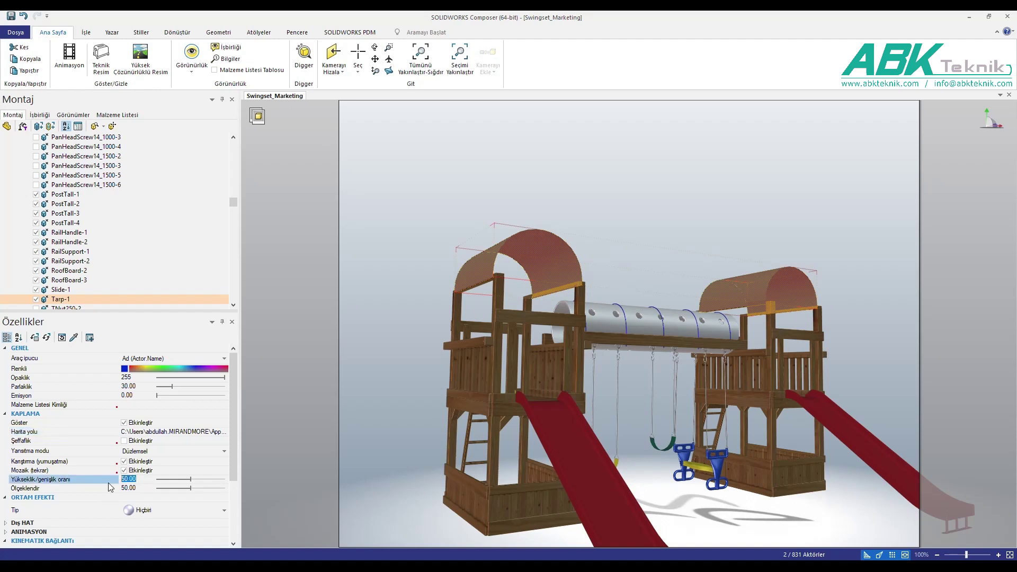
text(25)
key(Return)
click(406, 252)
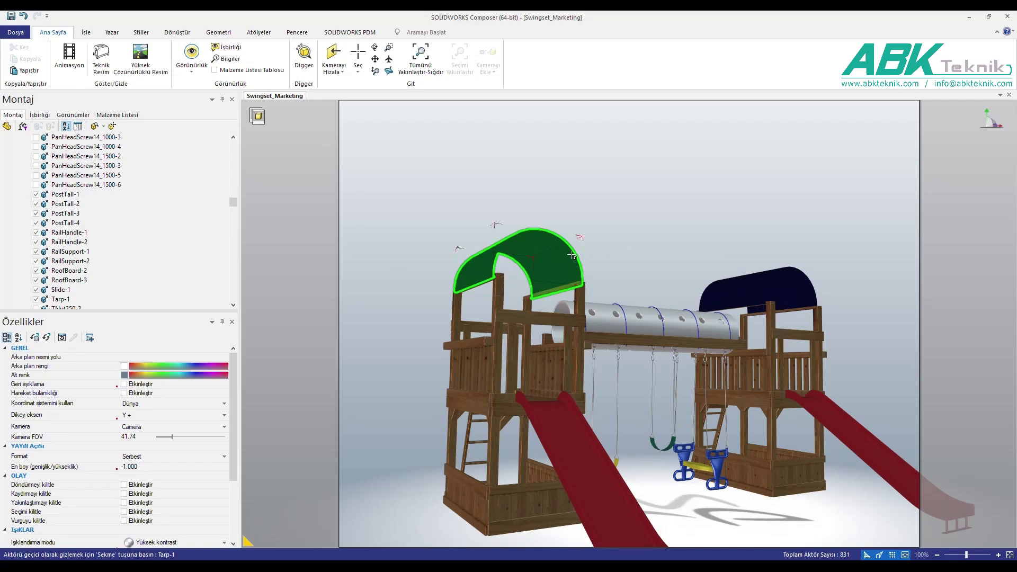
- Zoom in on the navy tarp fabric, then zoom out and orbit to a higher frontal angle
scroll(571, 252, up, 3)
scroll(571, 252, up, 3)
scroll(525, 271, up, 2)
scroll(526, 271, up, 2)
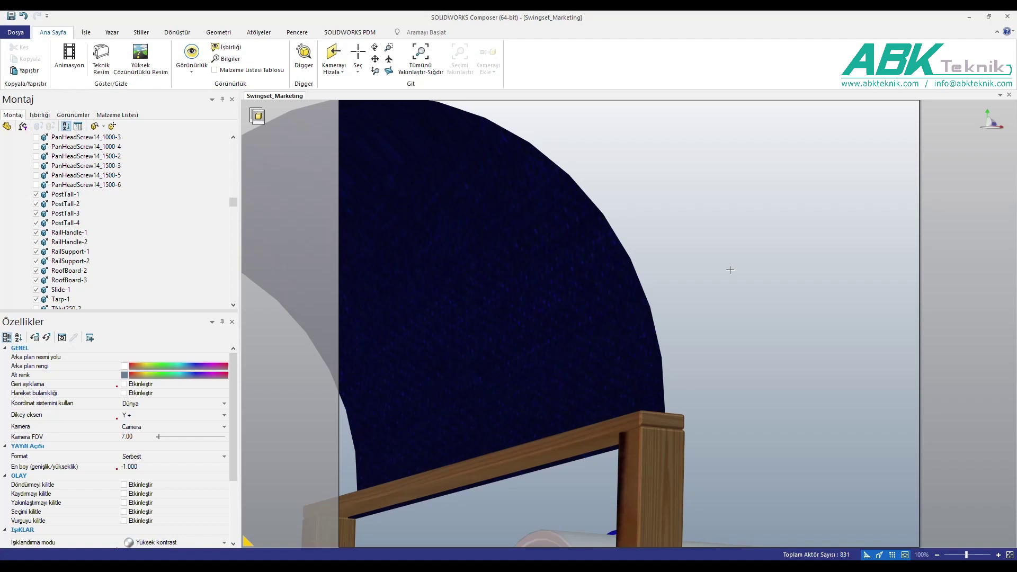
scroll(729, 270, down, 2)
scroll(730, 271, down, 2)
scroll(731, 273, down, 2)
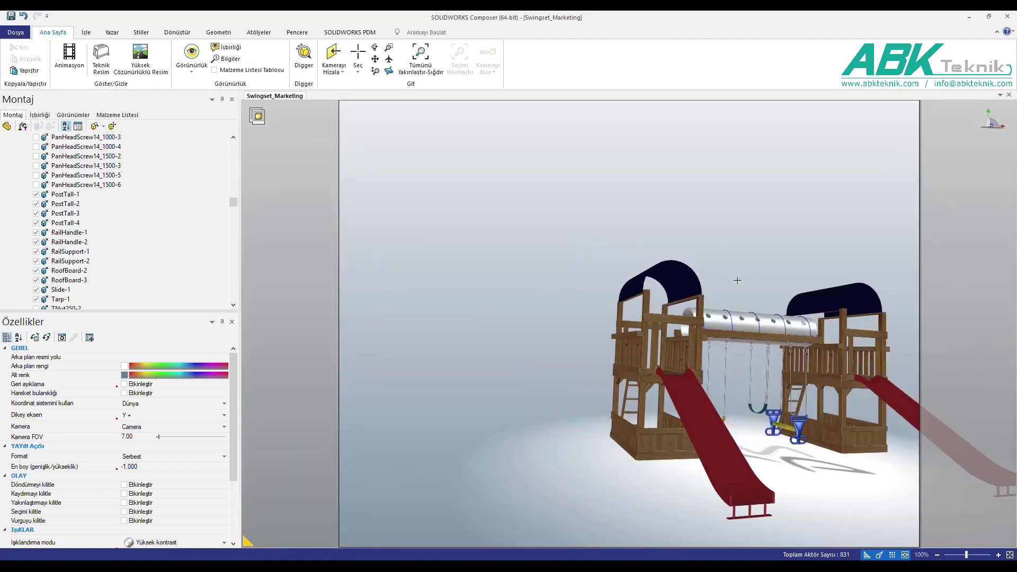
drag(747, 278, 625, 289)
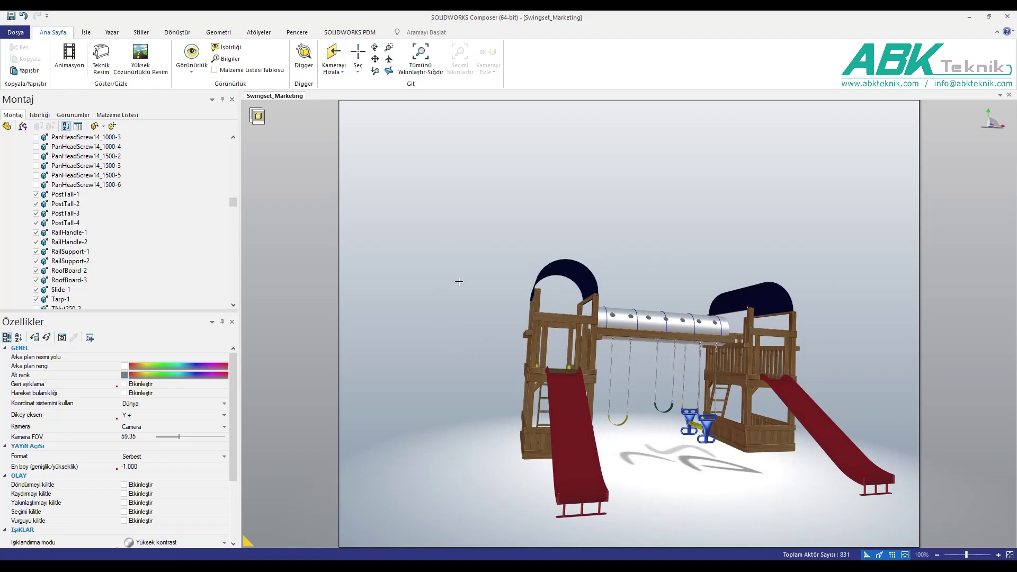
drag(446, 279, 466, 288)
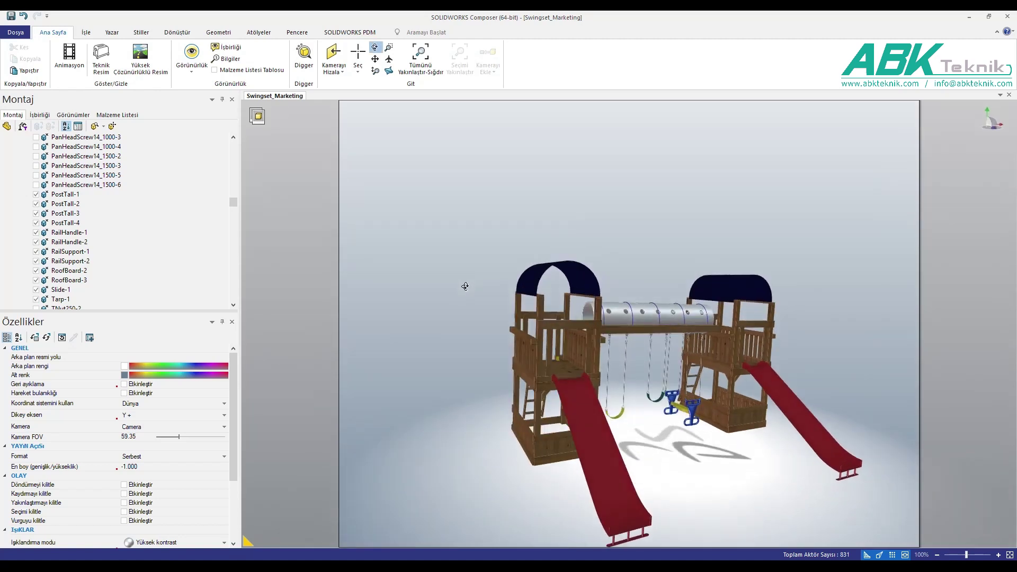
click(334, 68)
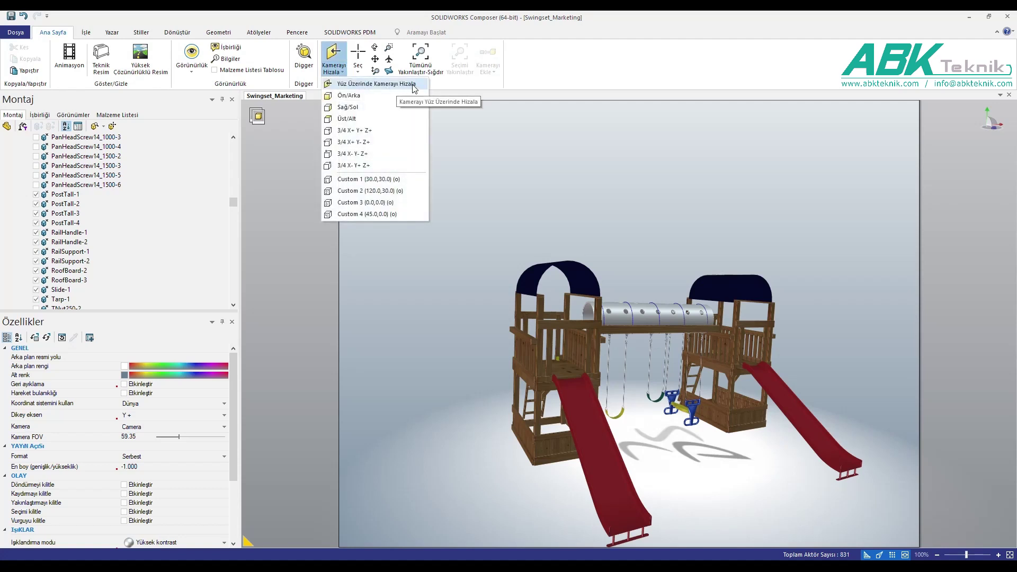
- Align the camera to the swing beam face, snap to the XY plane and centre the swingset
click(413, 85)
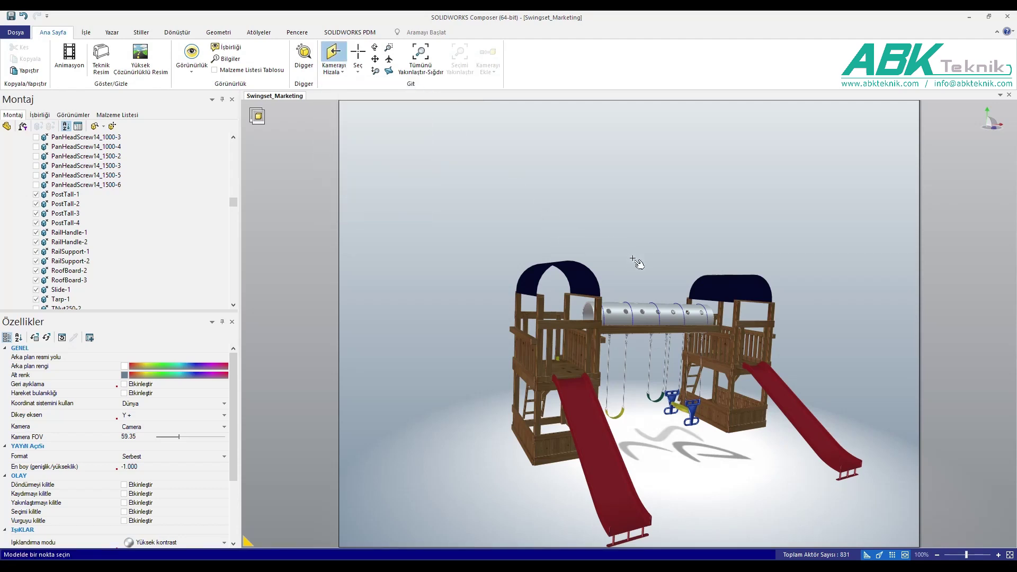
click(665, 331)
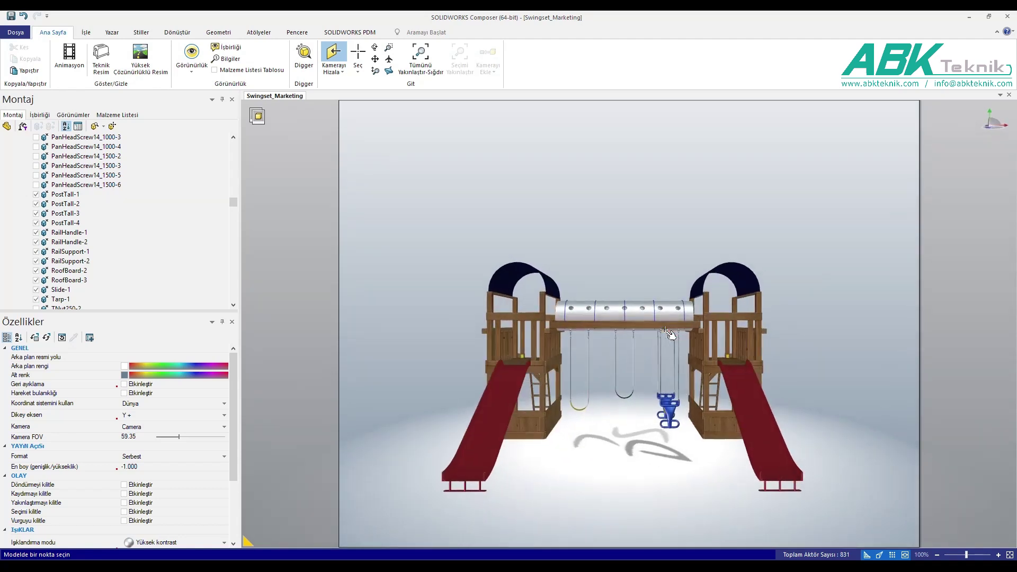
drag(669, 333, 638, 258)
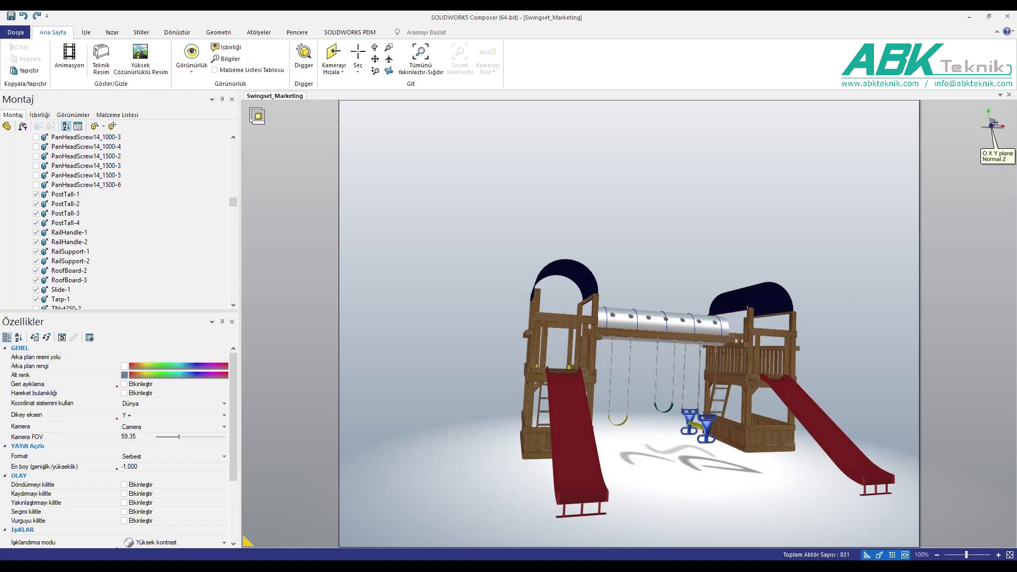
click(993, 124)
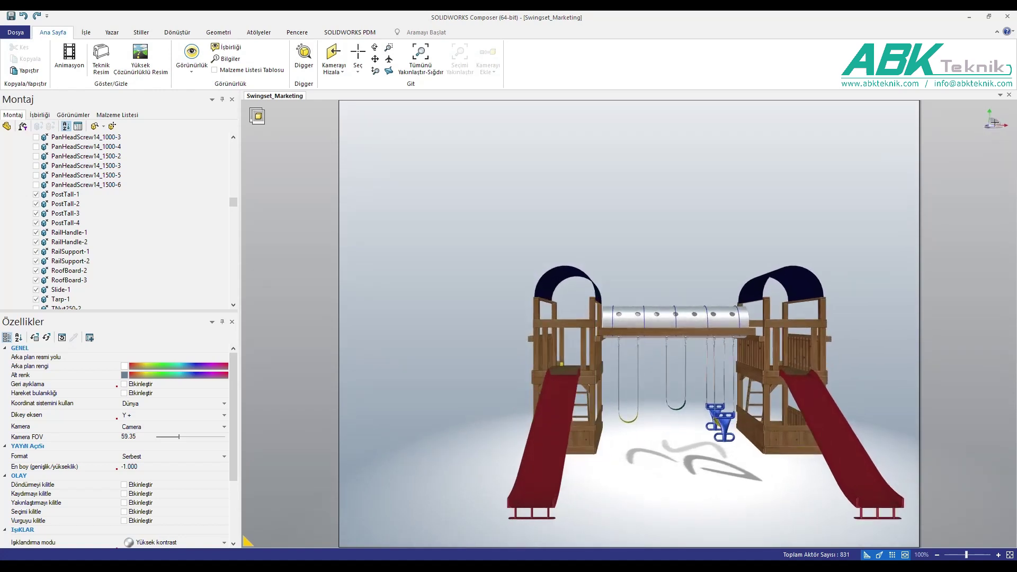
right_drag(841, 259, 779, 239)
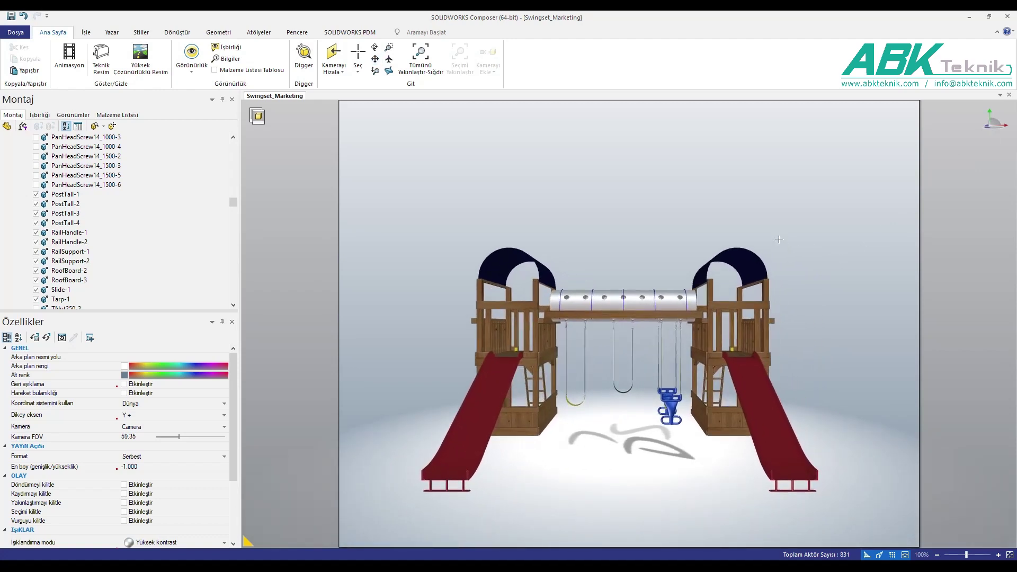
click(227, 35)
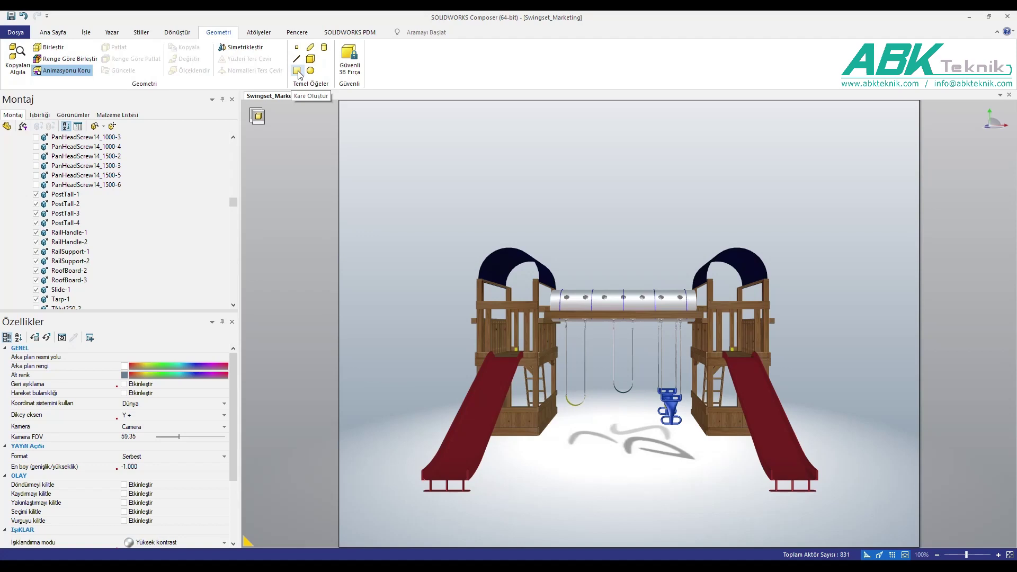
- Draw square plane Temel Öğe 4 on the beam just below the tube slide
click(298, 72)
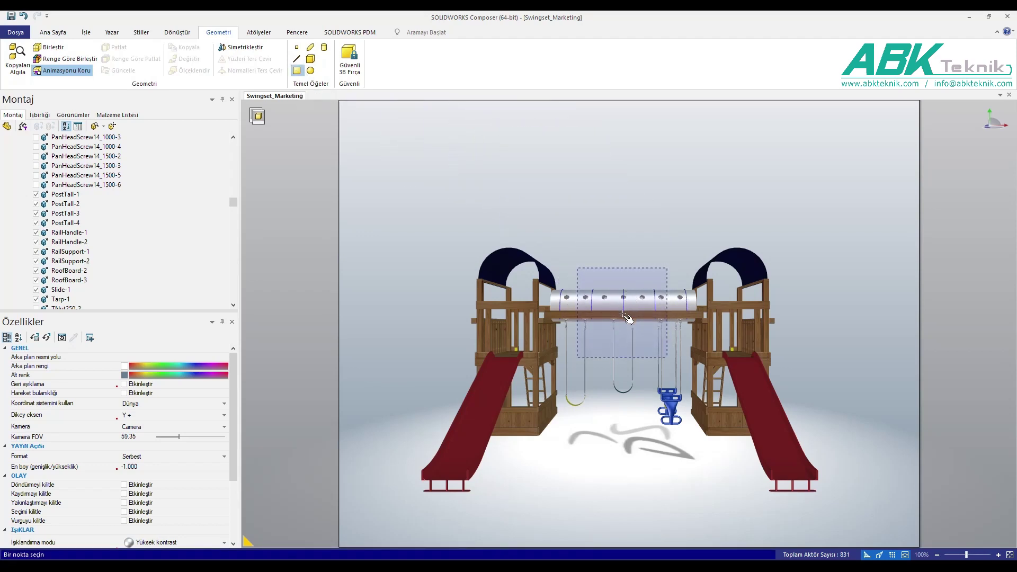
scroll(623, 315, up, 3)
scroll(625, 314, up, 3)
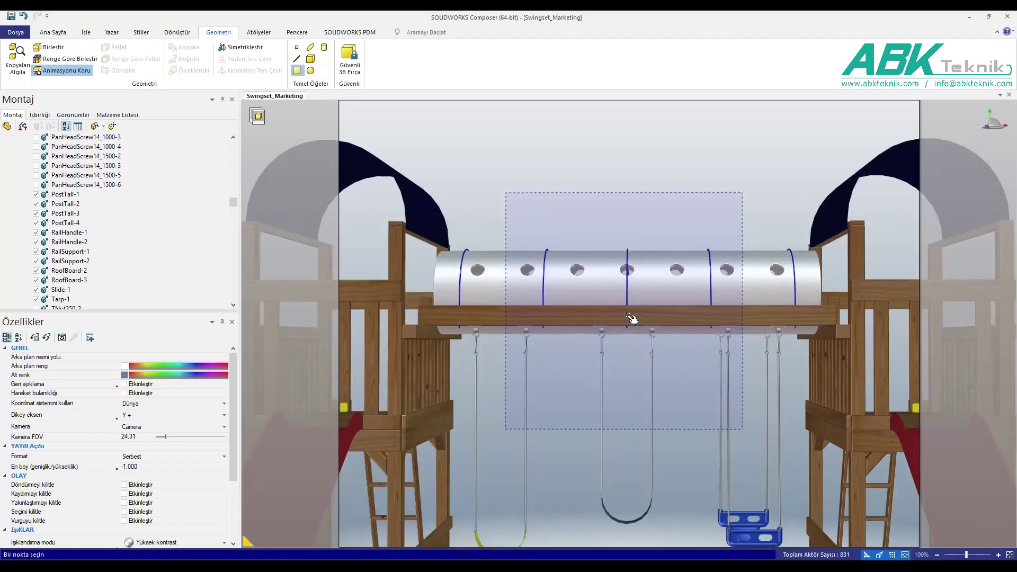
click(626, 314)
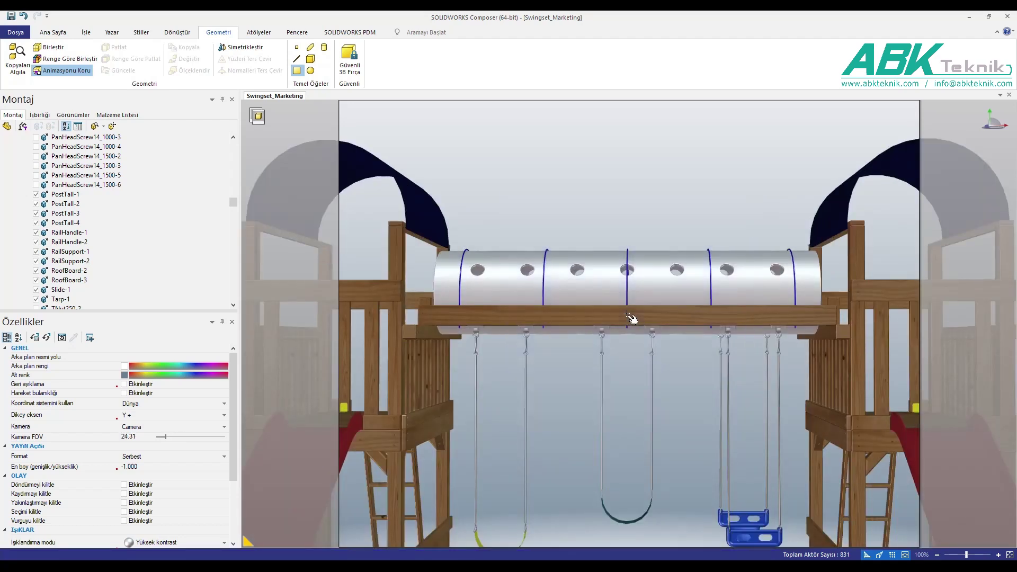
click(658, 331)
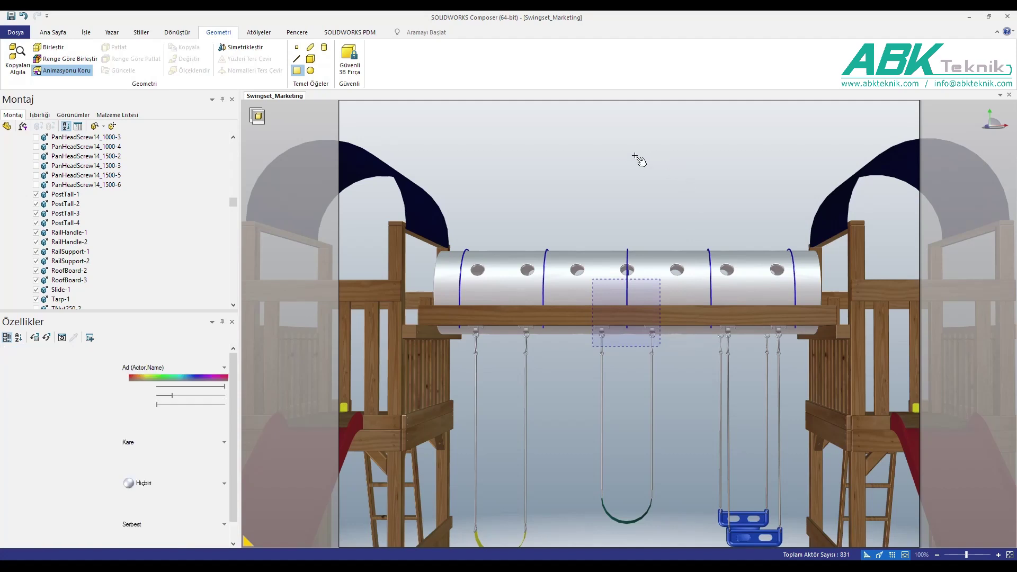
key(Escape)
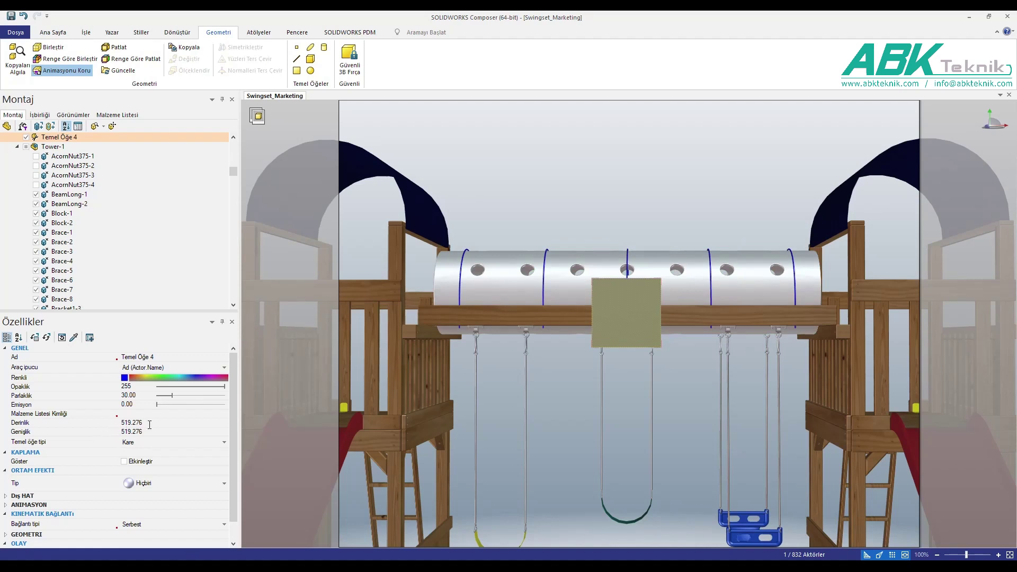
click(156, 424)
- Give Temel Öğe 4 depth 100 and width 825, turning it into a long strip
text(100)
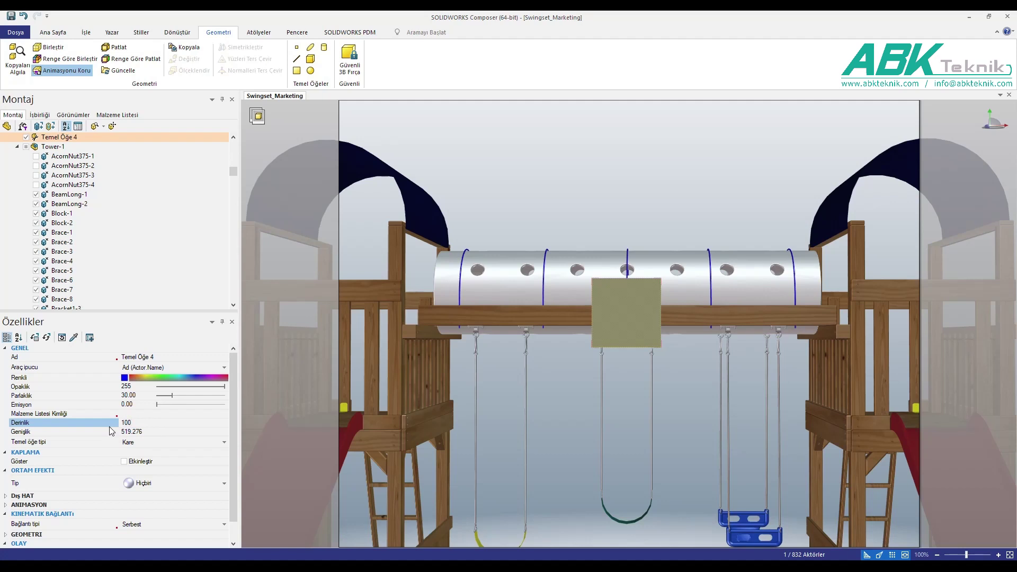
click(156, 433)
text(825)
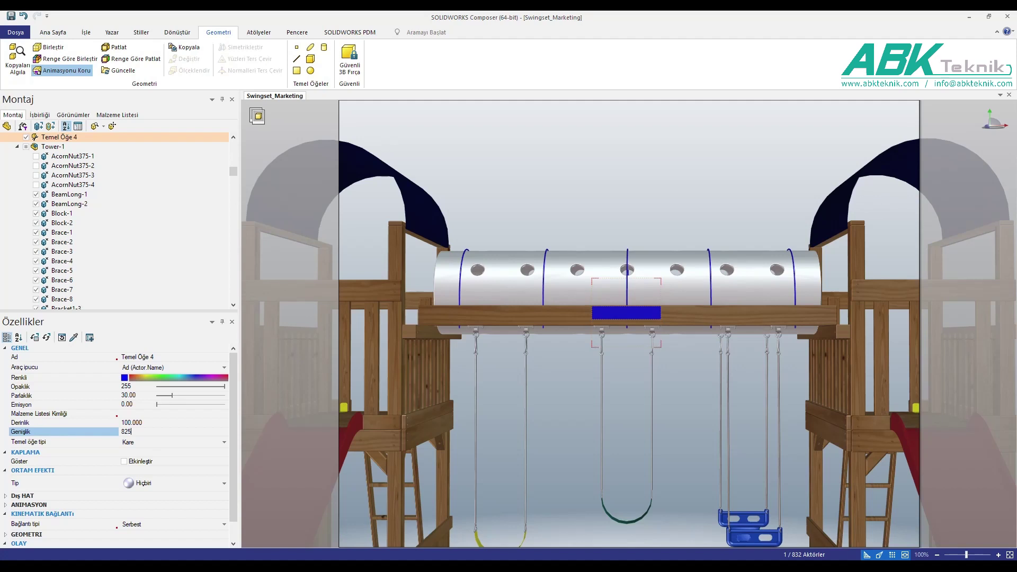
key(Return)
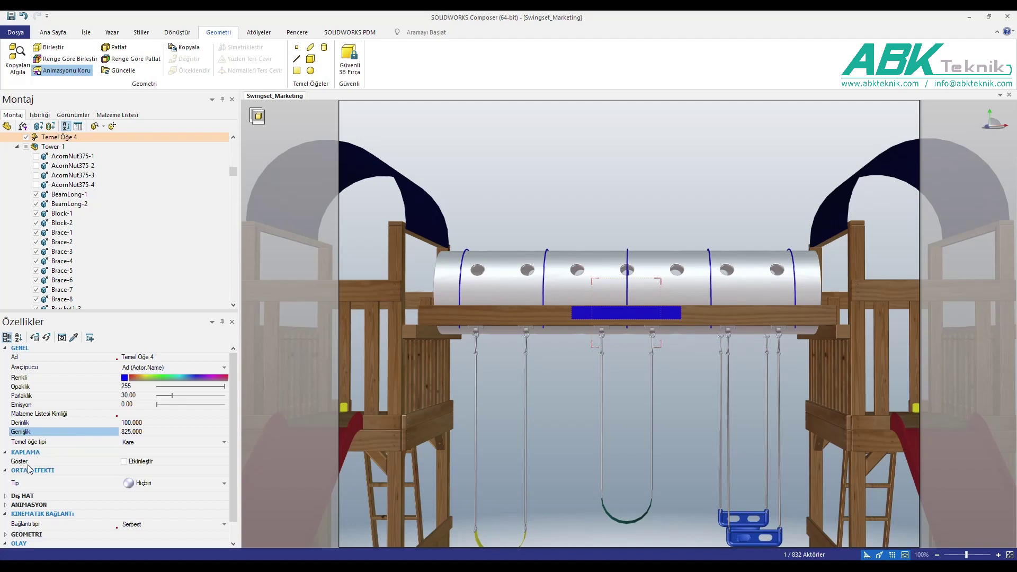
click(127, 462)
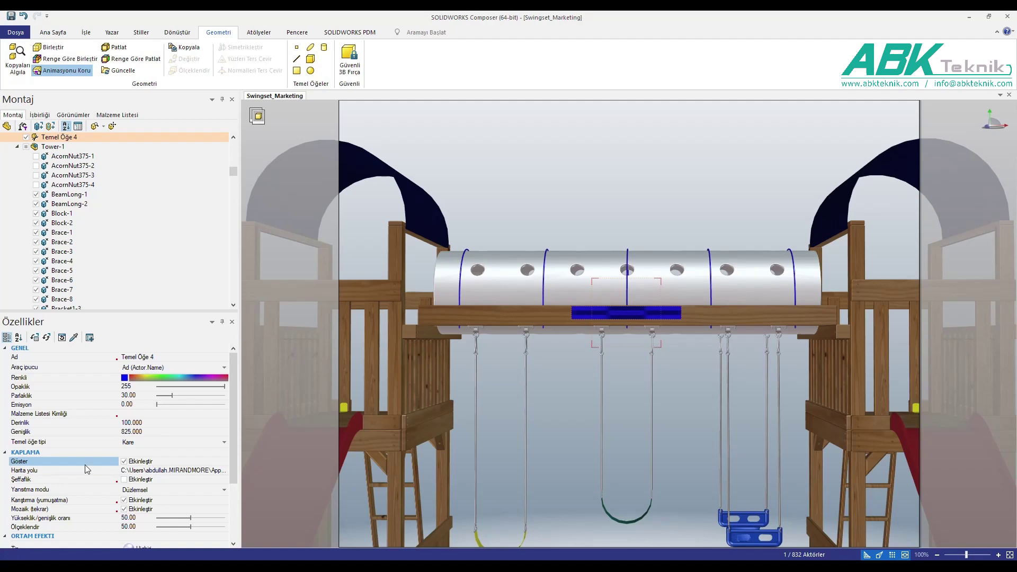
- Apply the SolidWorks_Composer_Logo image as the beam strip's texture
click(225, 470)
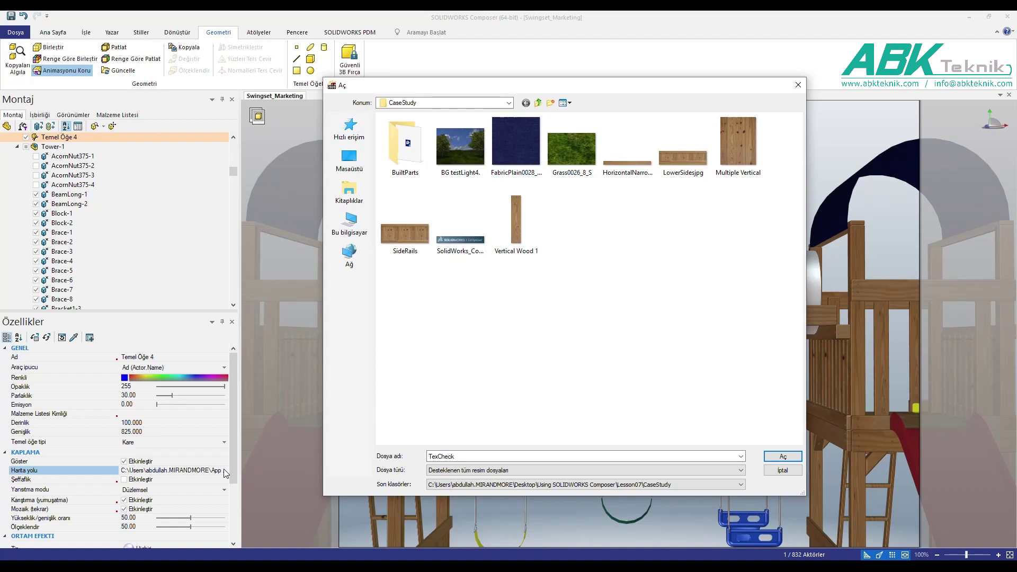
click(468, 243)
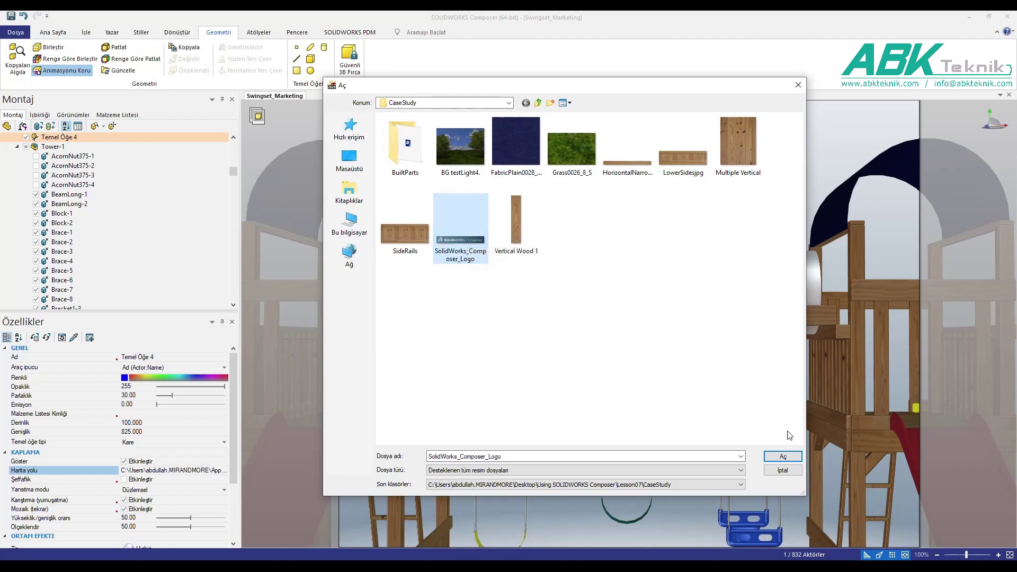
click(787, 456)
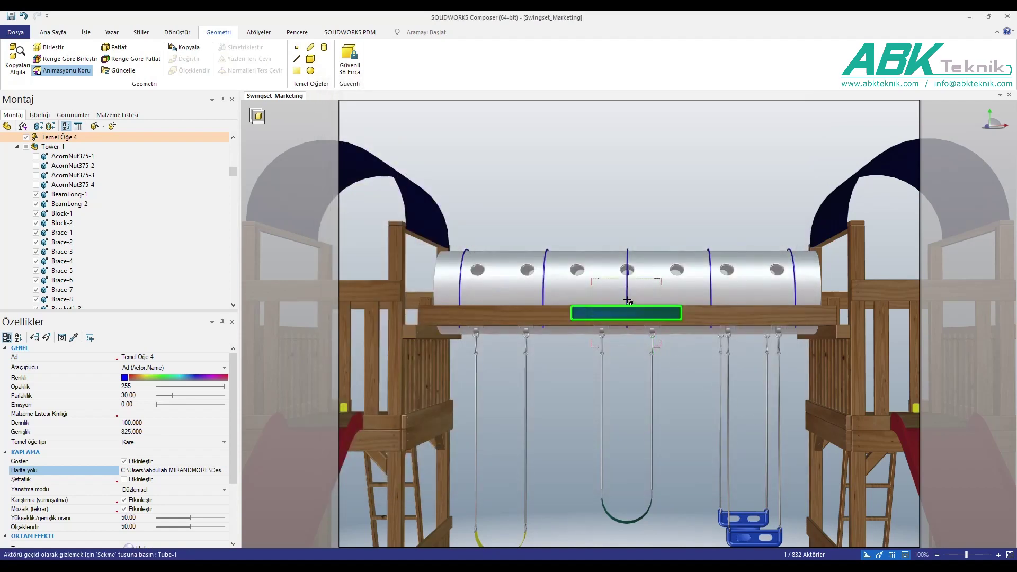
scroll(634, 300, up, 4)
scroll(633, 300, up, 1)
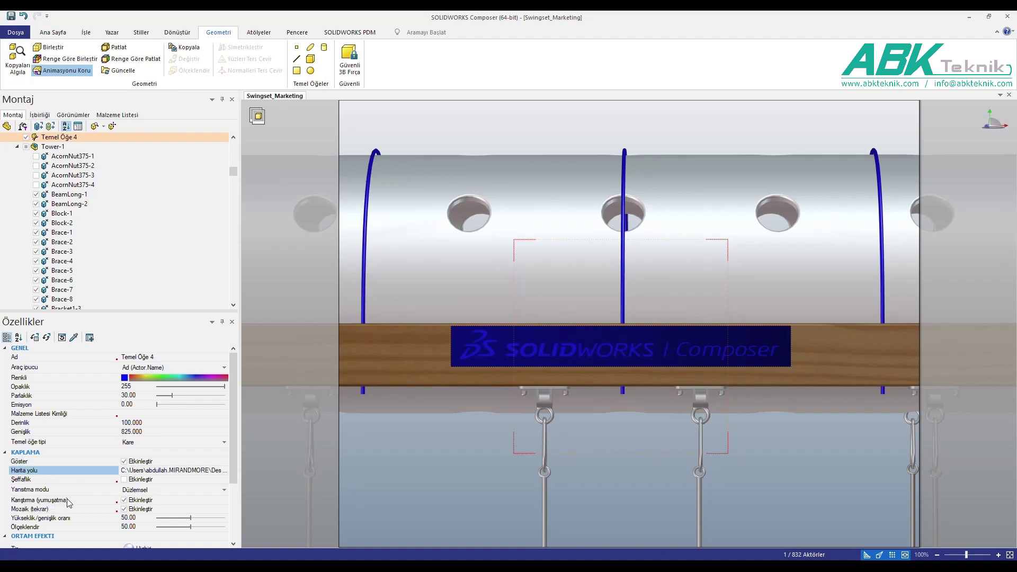
- Clear the selection and orbit to an oblique view to review the logo sign
click(123, 501)
click(412, 487)
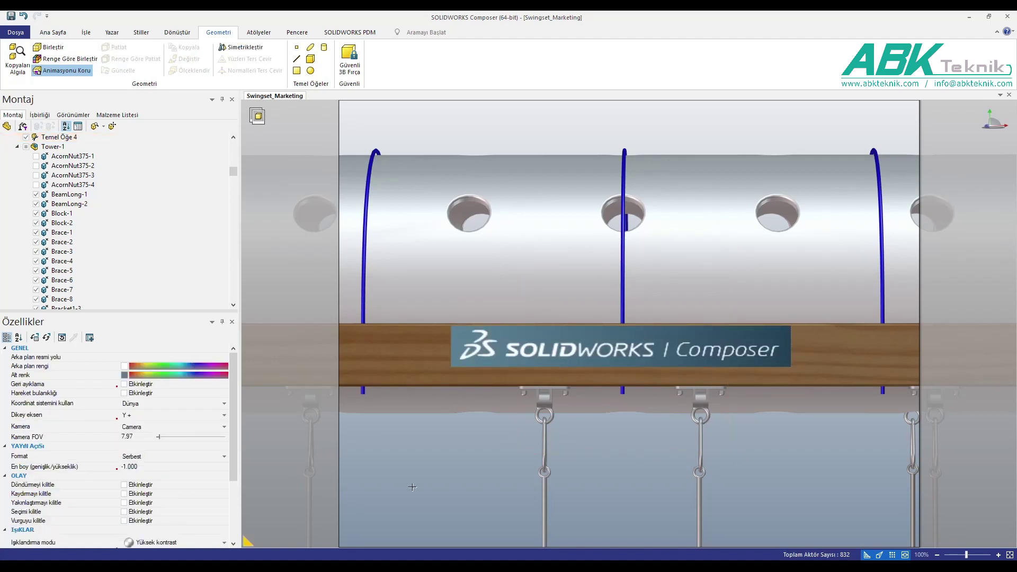
scroll(412, 486, down, 5)
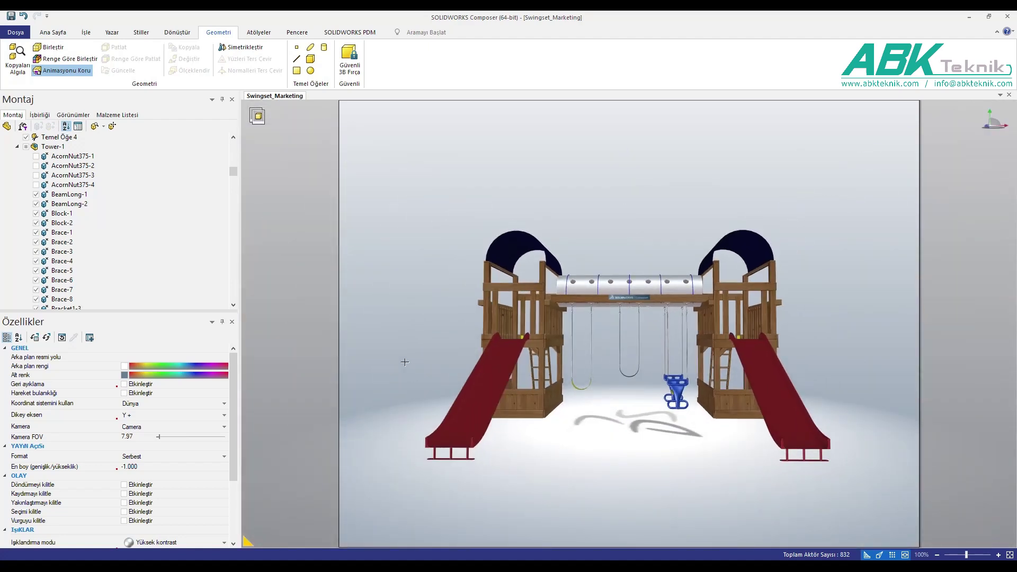
drag(405, 362, 432, 370)
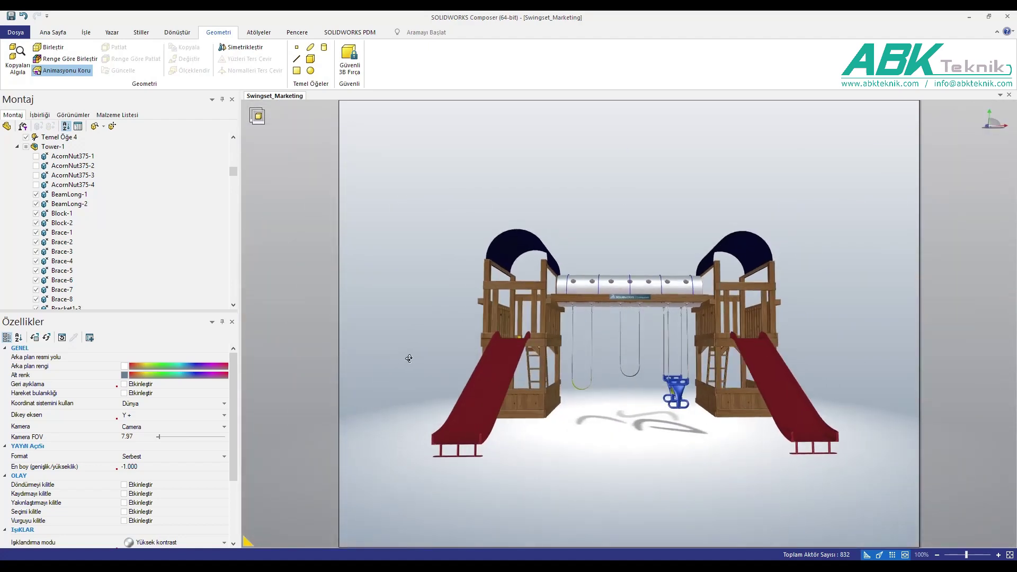
- Save the oblique scene as a new view named 'render' and enlarge the Özellikler panel
click(73, 114)
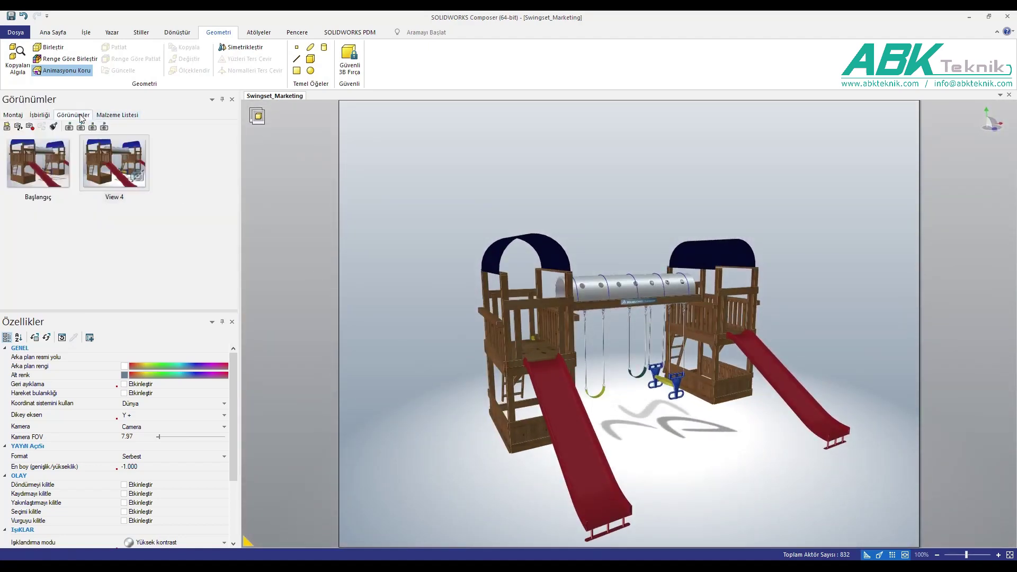
click(9, 128)
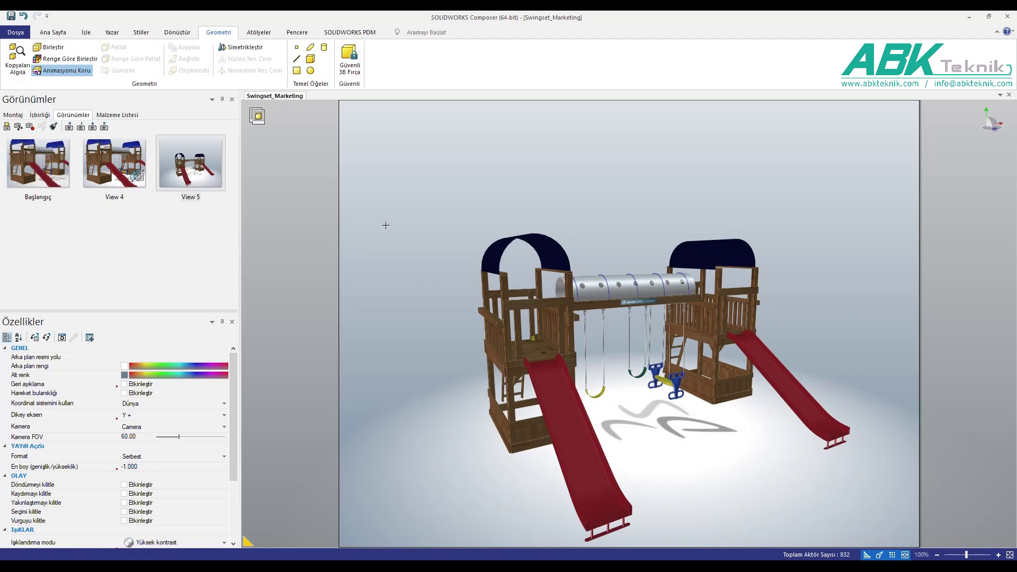
click(191, 162)
key(F2)
text(render)
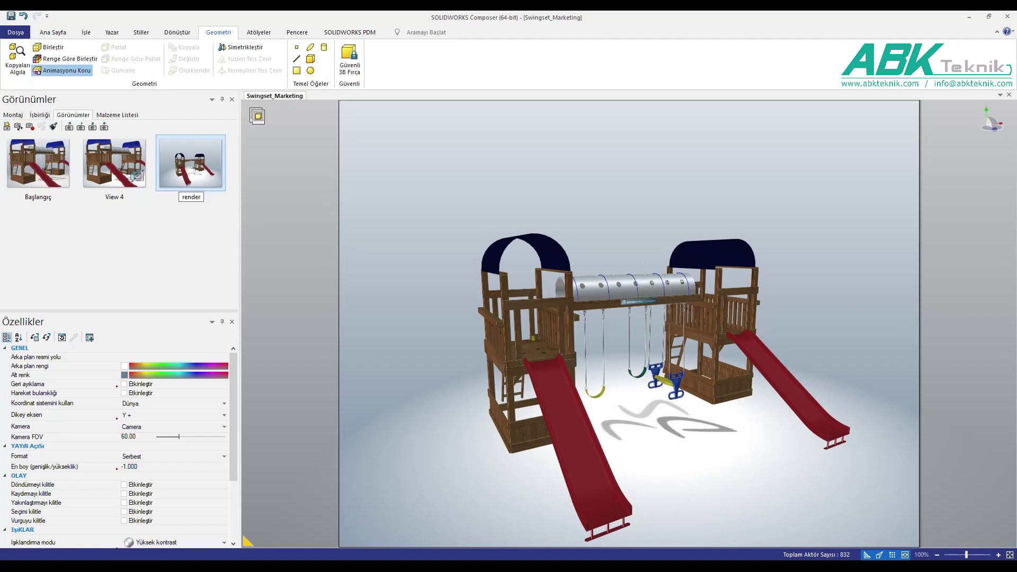
key(Return)
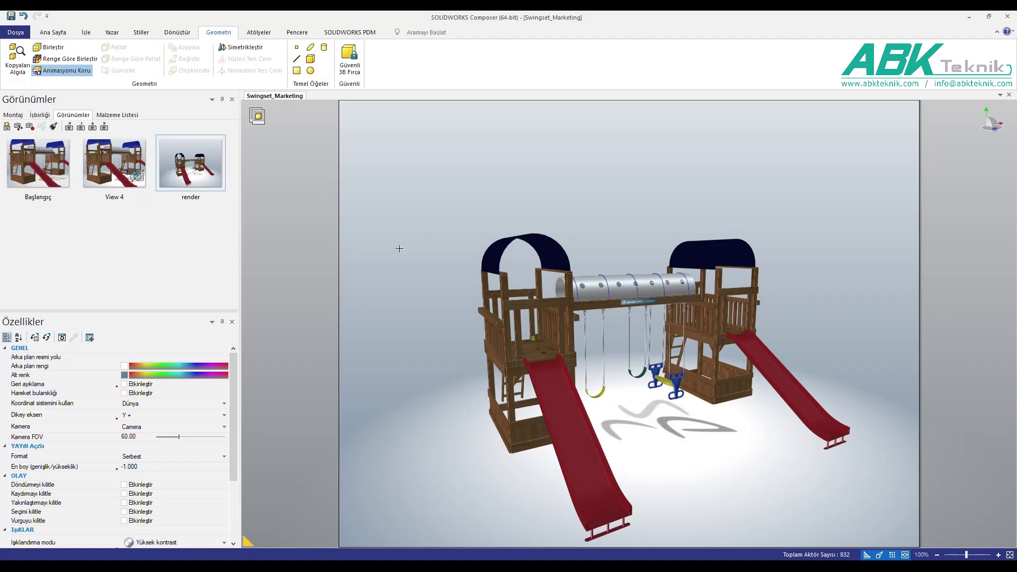
drag(113, 309, 114, 272)
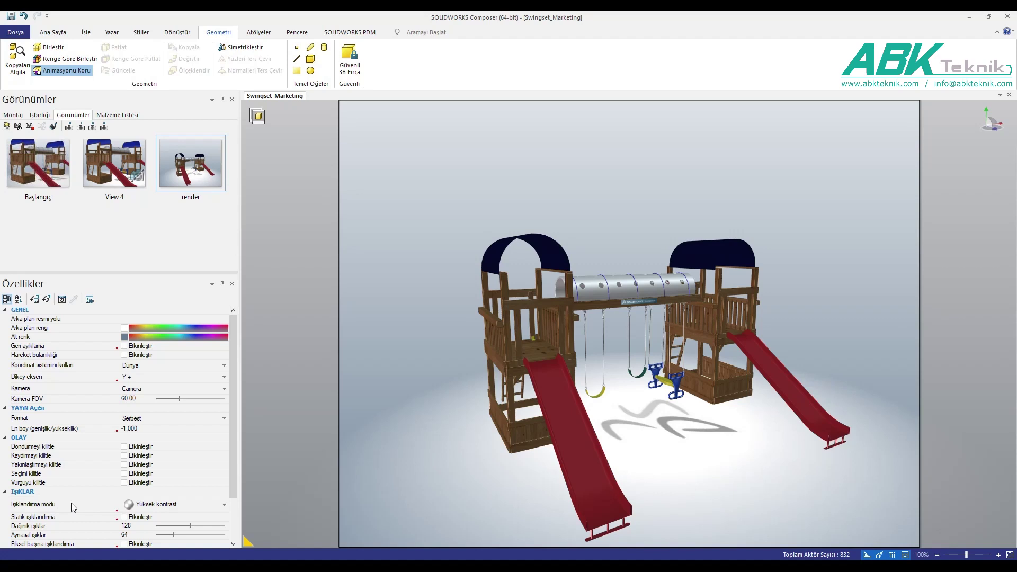
- Try the Ağır metal (3 ışık) lighting preset, then set the lighting mode to Özel
click(159, 508)
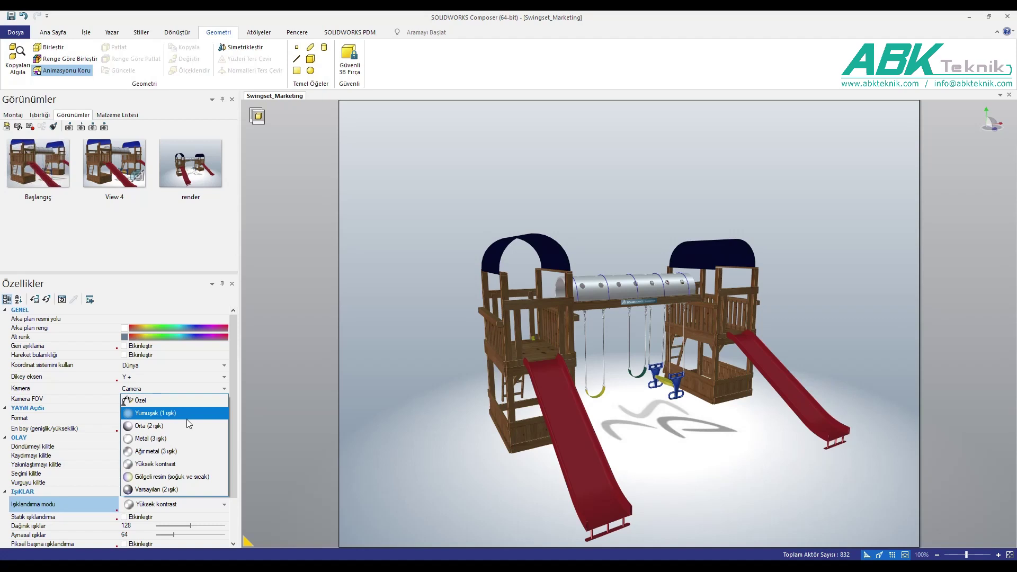
click(191, 451)
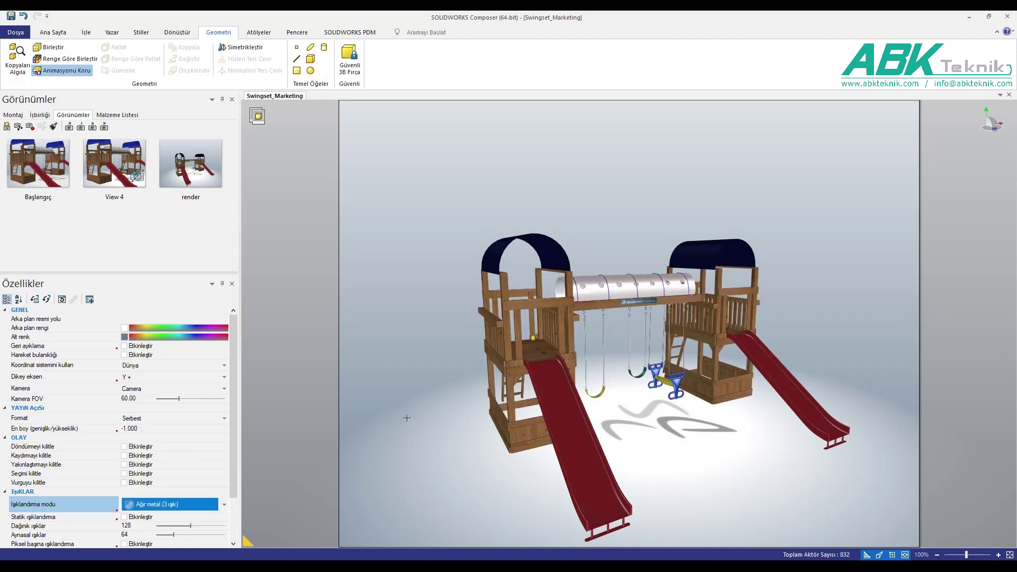
drag(415, 407, 424, 413)
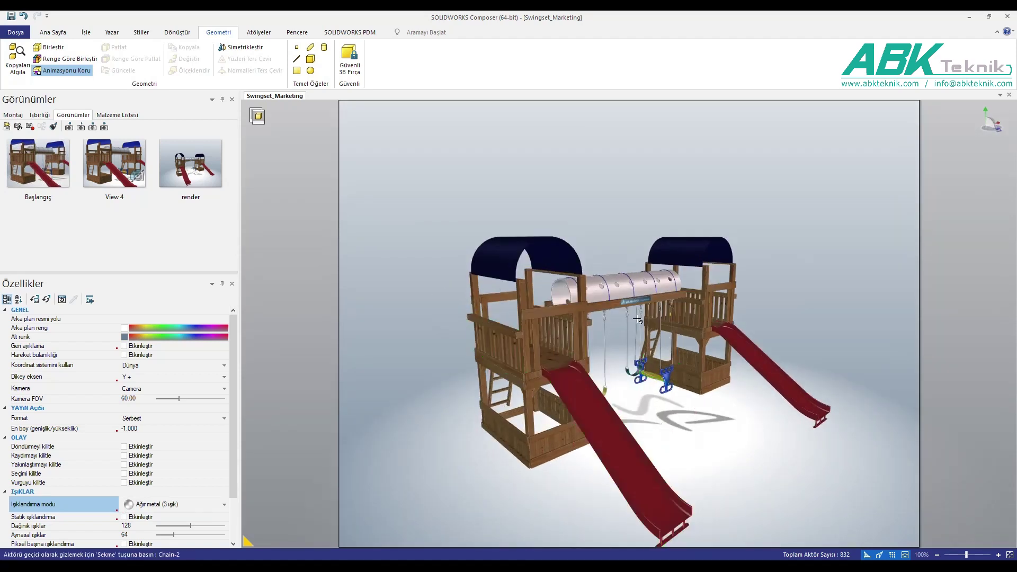
click(157, 505)
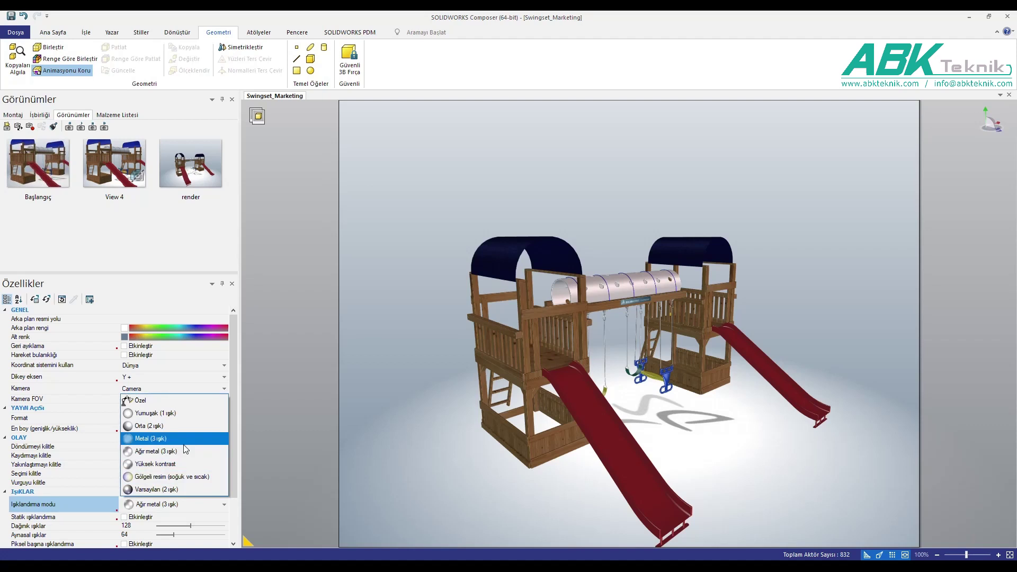
click(183, 400)
drag(417, 356, 411, 352)
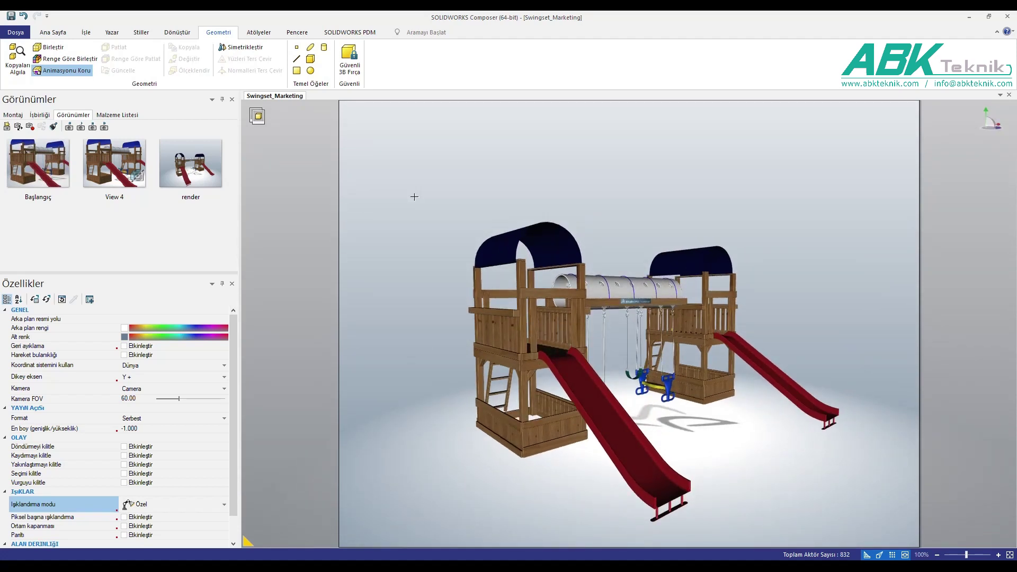
click(306, 34)
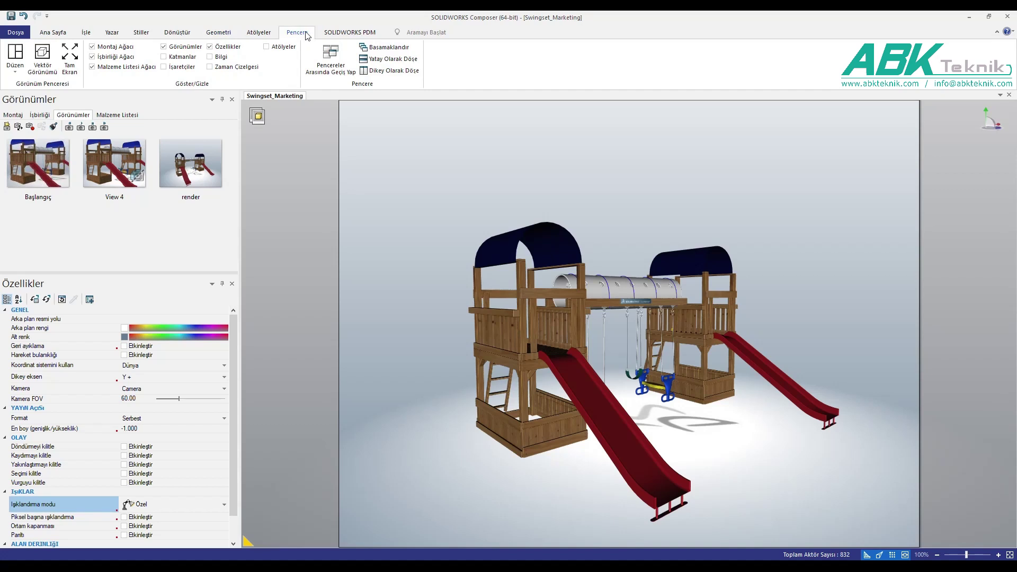
- Use the 3 Bölme - 1 Sol ve 2 Yatay Sağ layout with the main viewport in front view
click(15, 71)
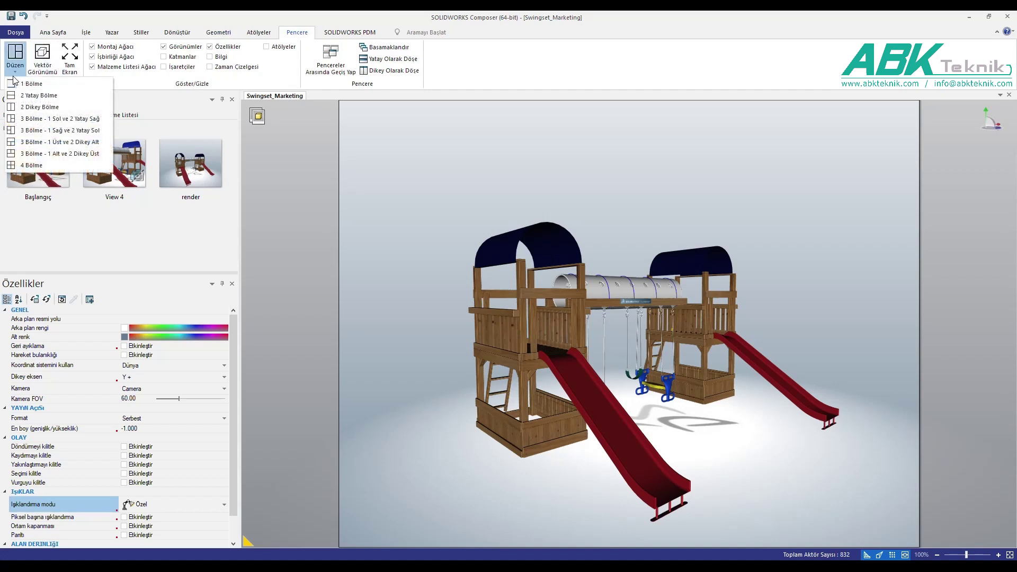
click(58, 119)
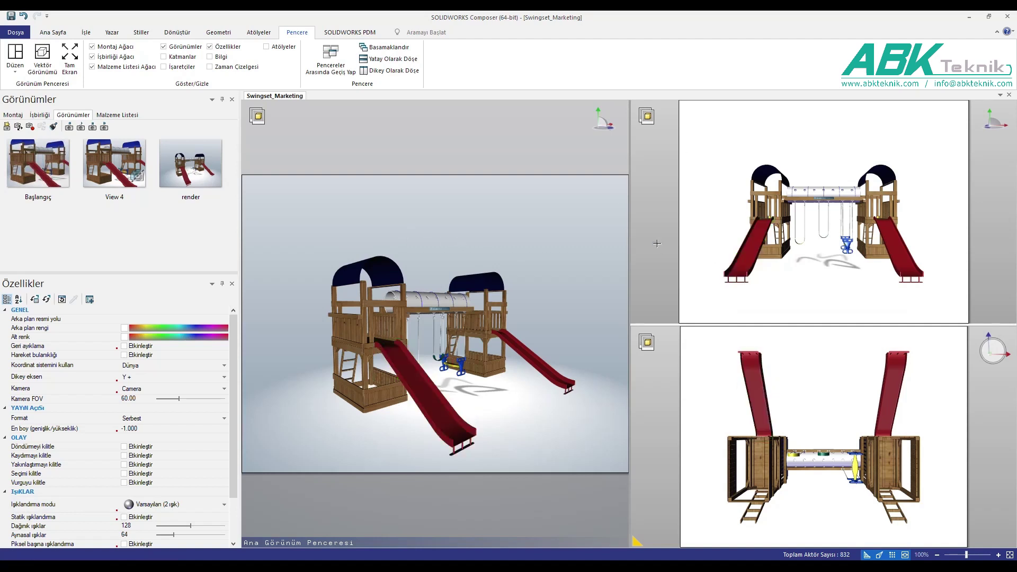
drag(529, 240, 497, 238)
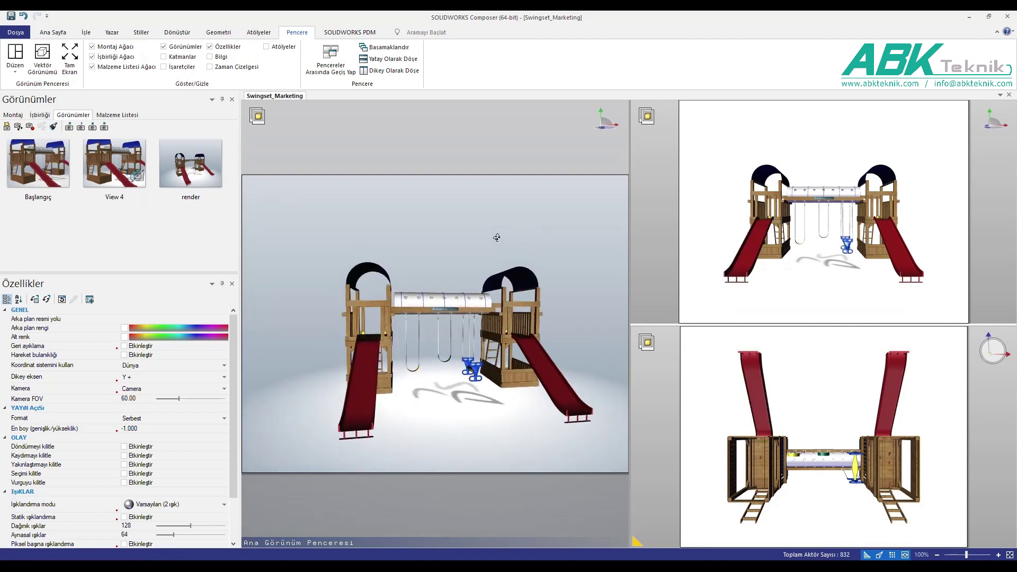
click(605, 120)
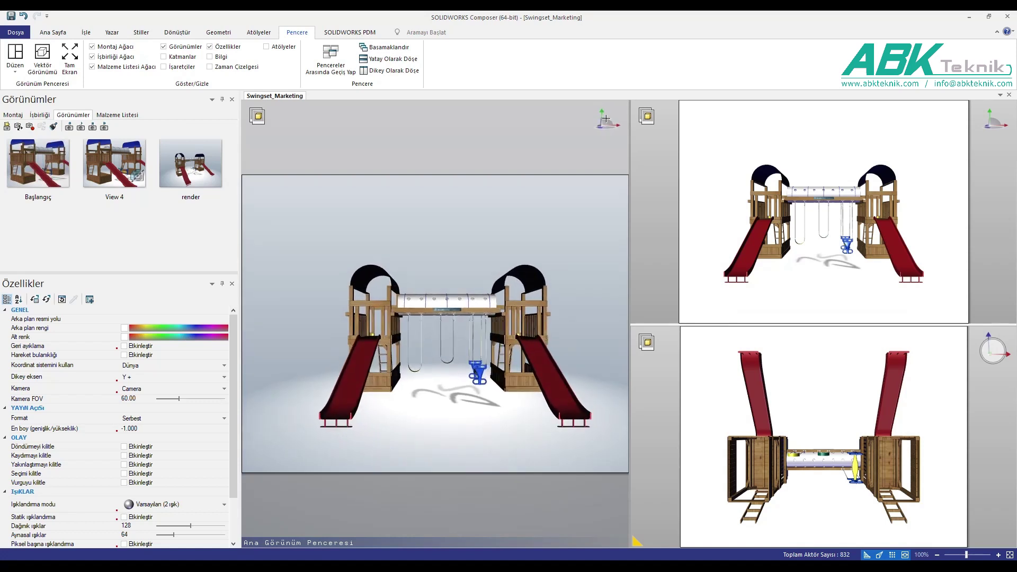
scroll(556, 297, down, 2)
scroll(524, 313, down, 2)
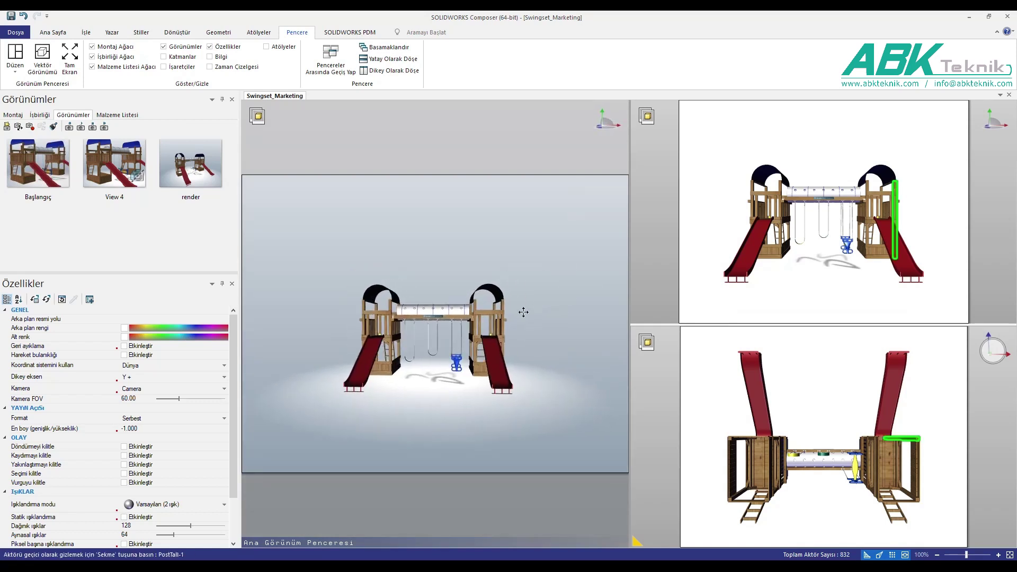
drag(850, 289, 830, 257)
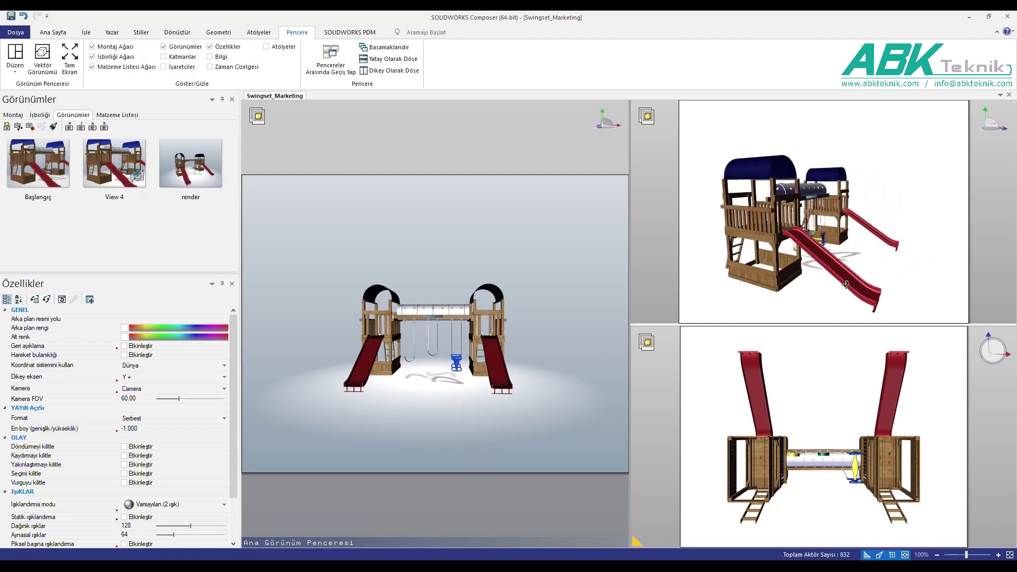
- Snap the second viewport to an OXZ top view and the third to an OYZ side view
scroll(830, 256, down, 3)
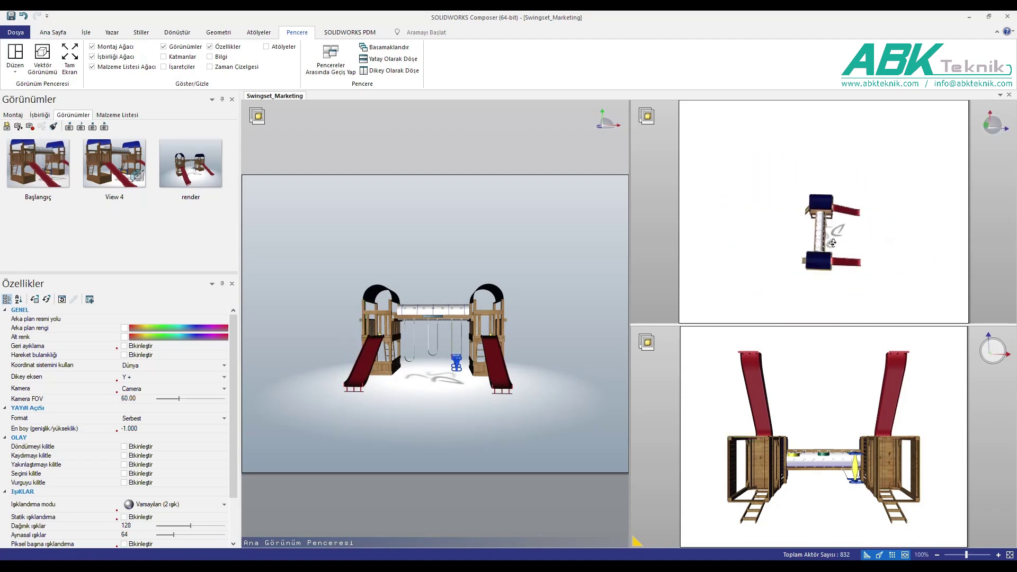
click(1000, 125)
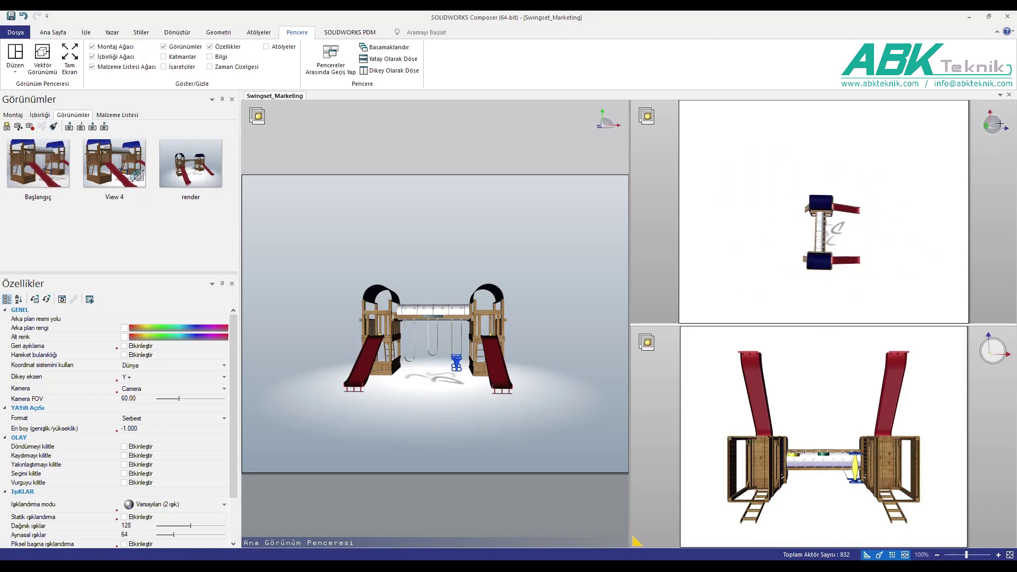
scroll(848, 265, up, 1)
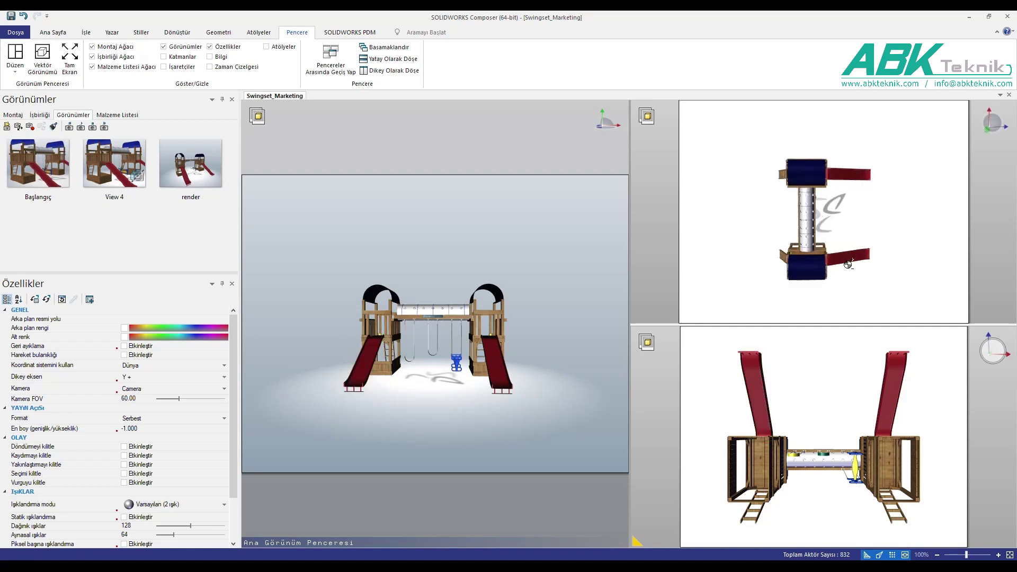
drag(819, 432, 986, 395)
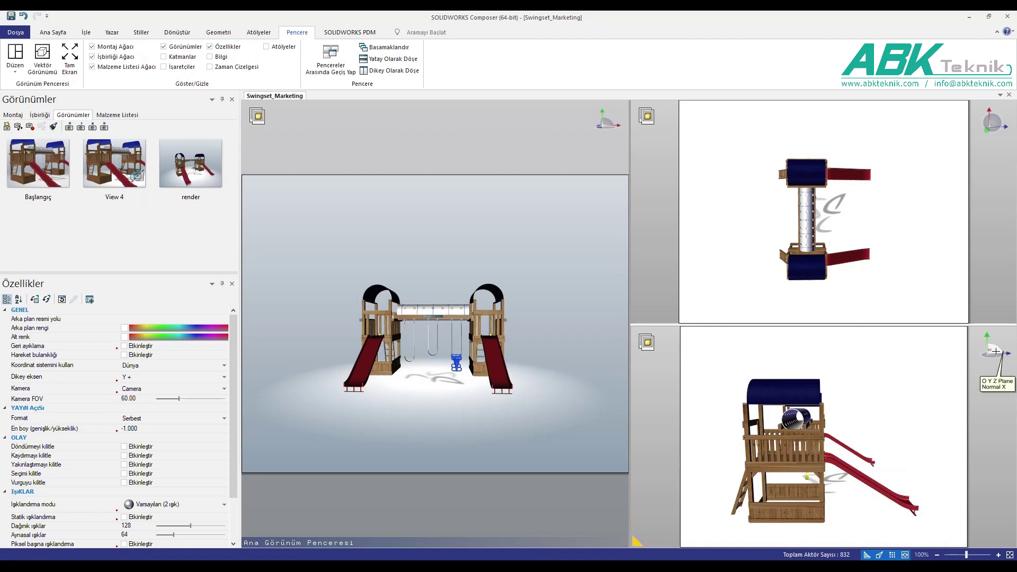
click(996, 351)
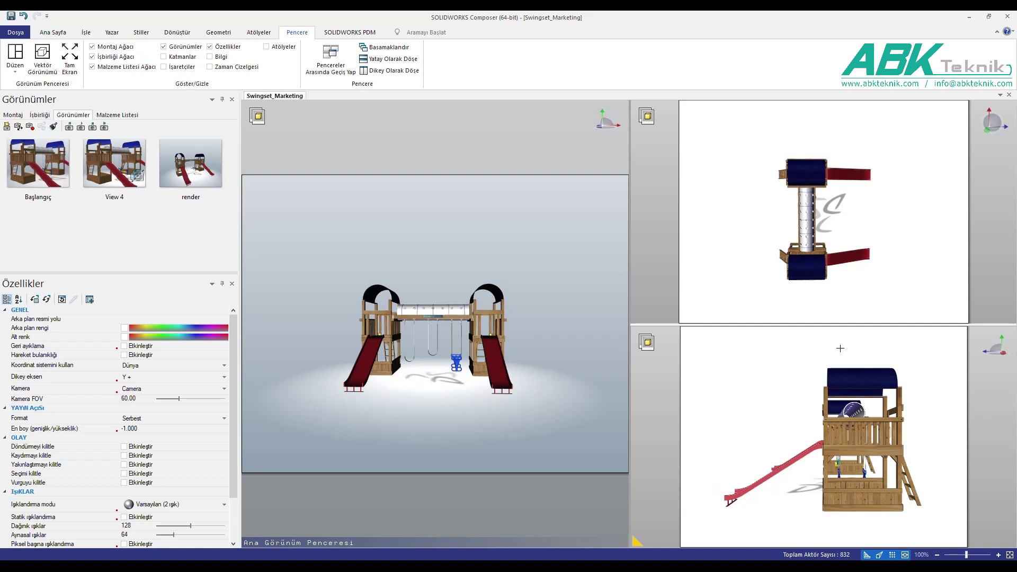
click(987, 346)
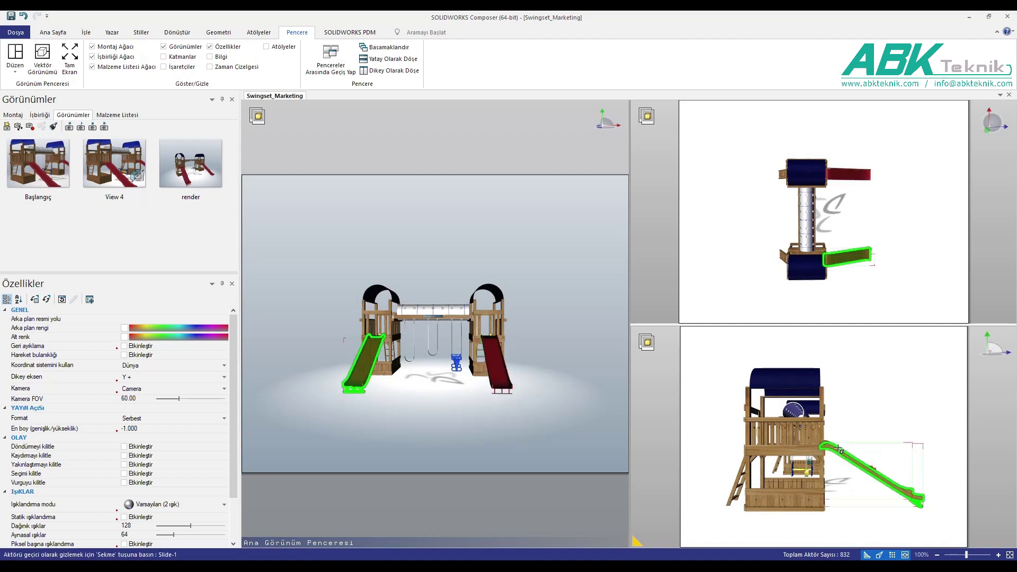
scroll(846, 435, down, 2)
middle_drag(845, 435, 851, 442)
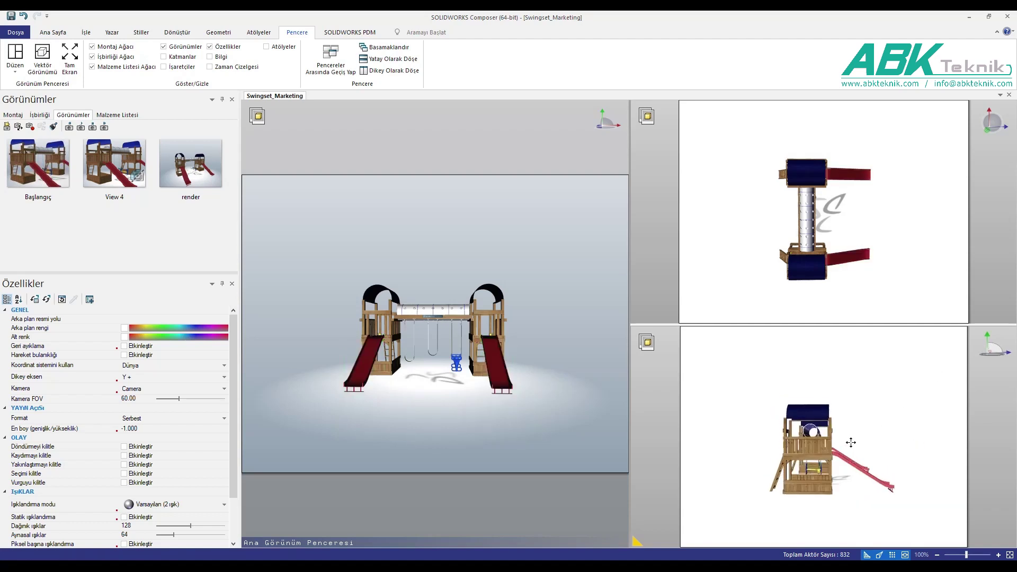
click(86, 33)
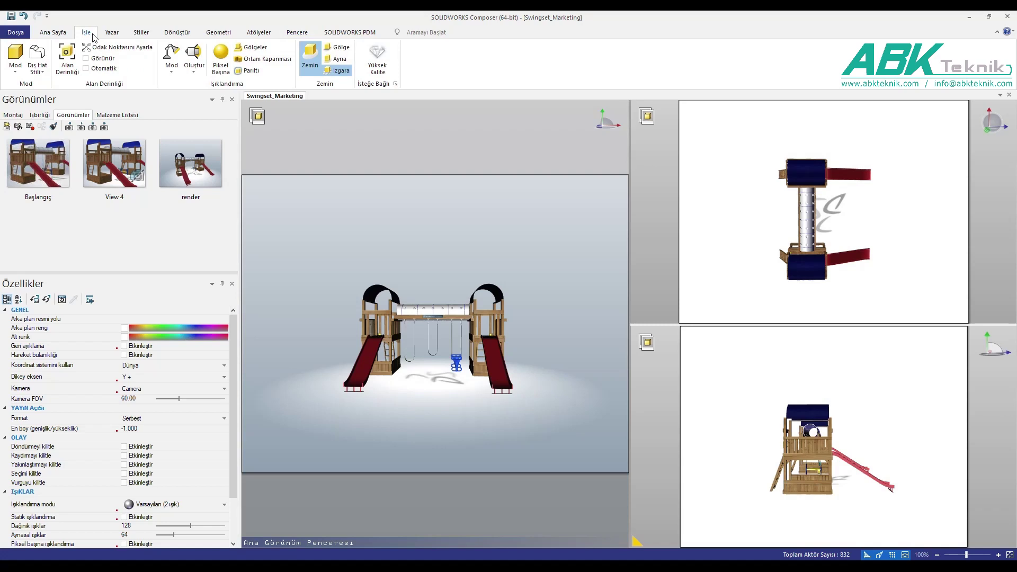
- Create a directional light aimed at the swing beam
click(196, 74)
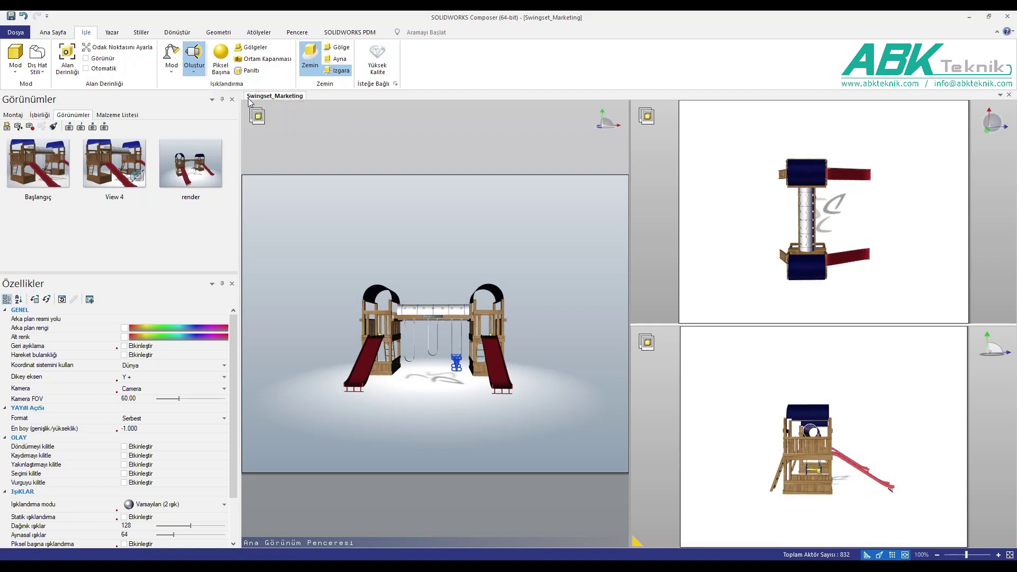
click(249, 97)
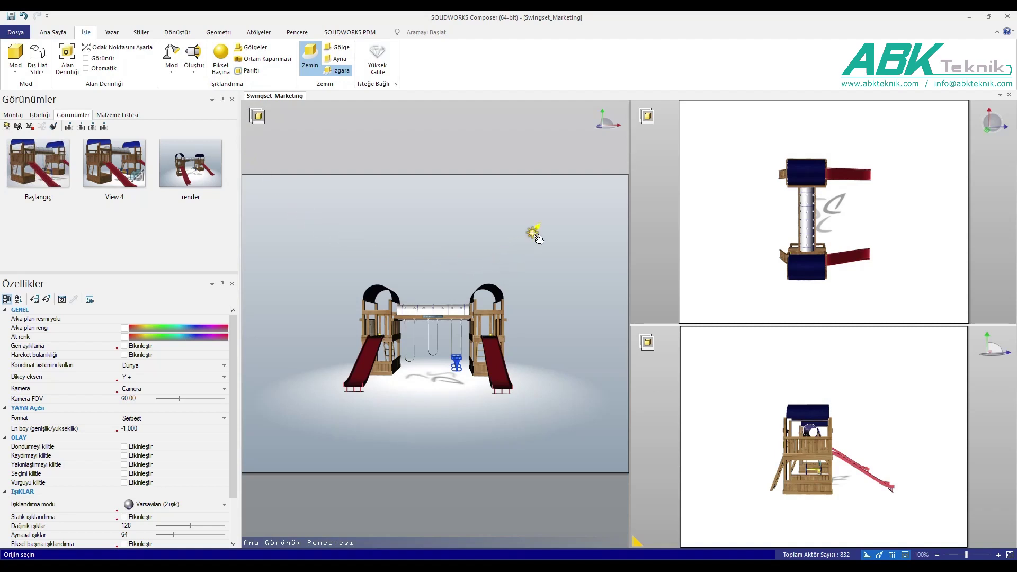
click(532, 232)
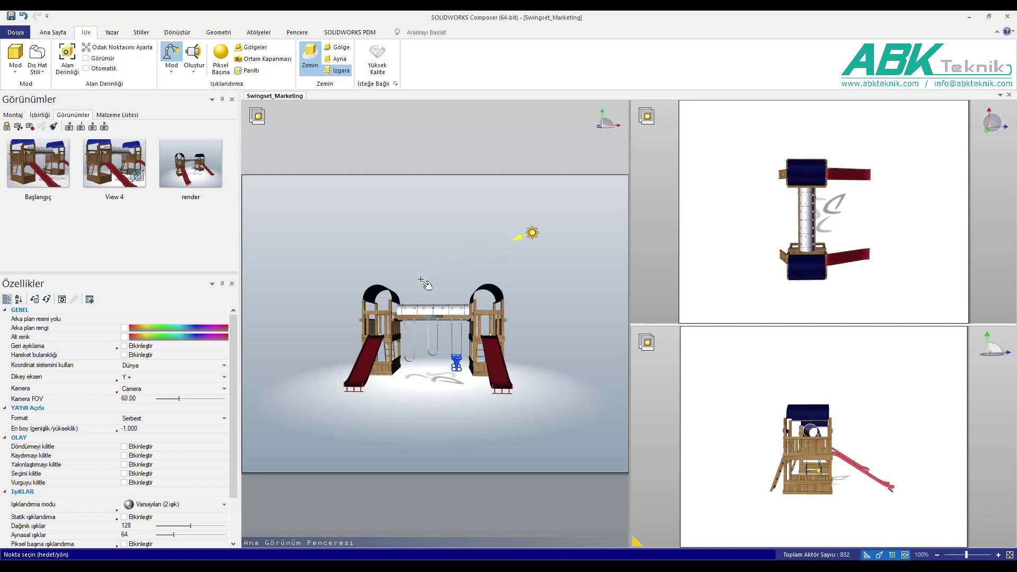
click(434, 317)
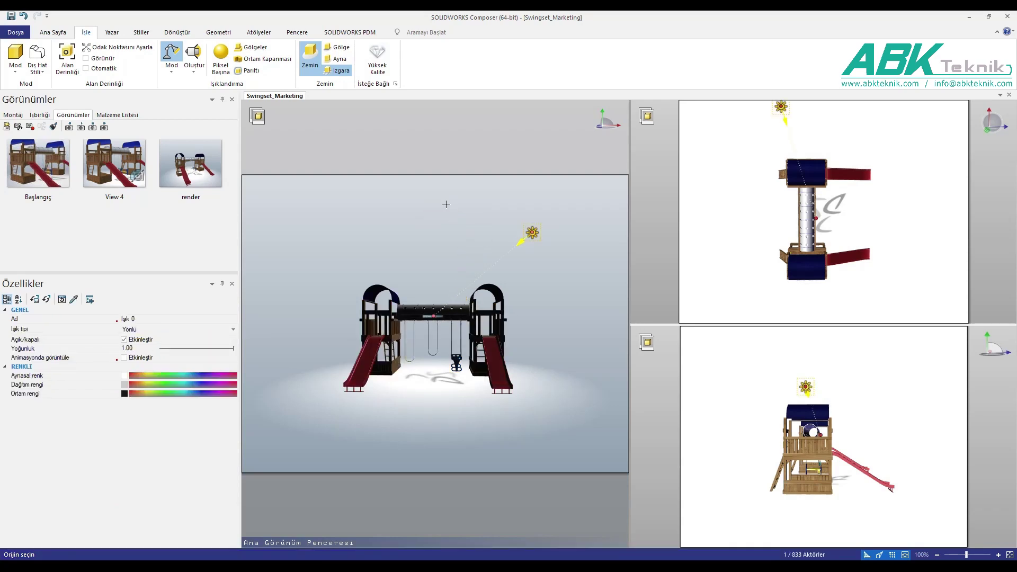
- Reposition light Işık 0 above the swingset and closer to it
click(370, 194)
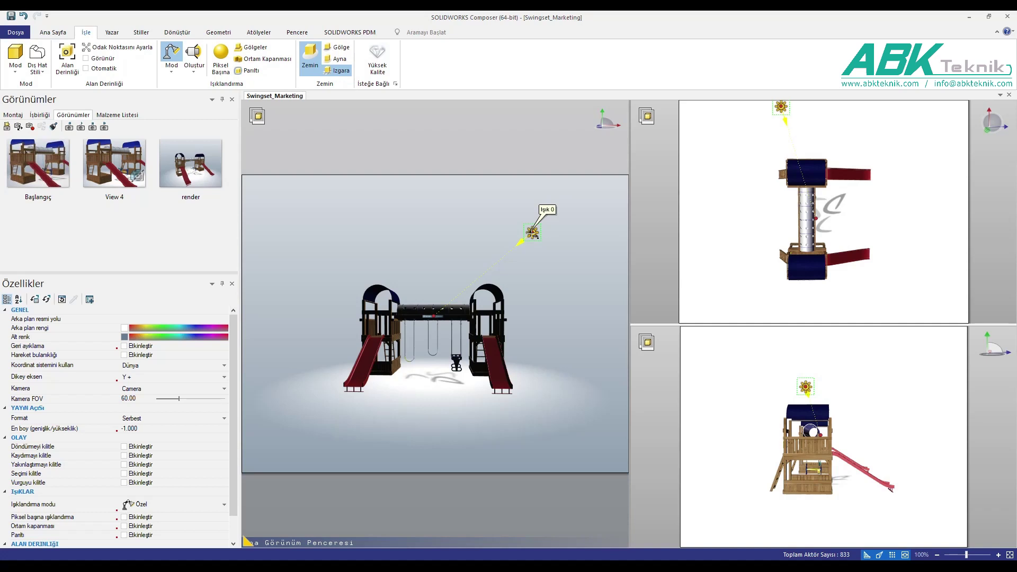
drag(532, 233, 523, 238)
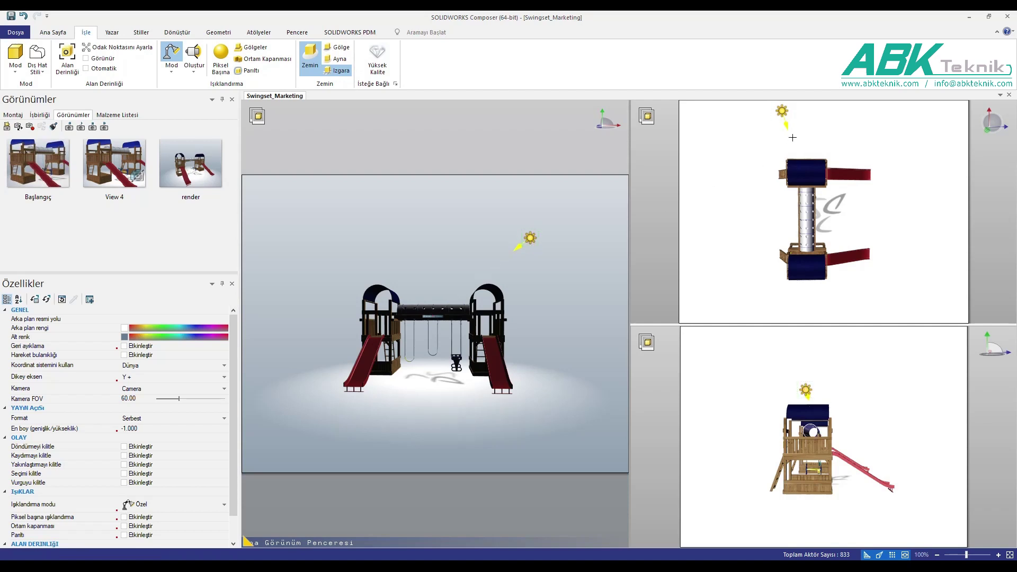
click(782, 110)
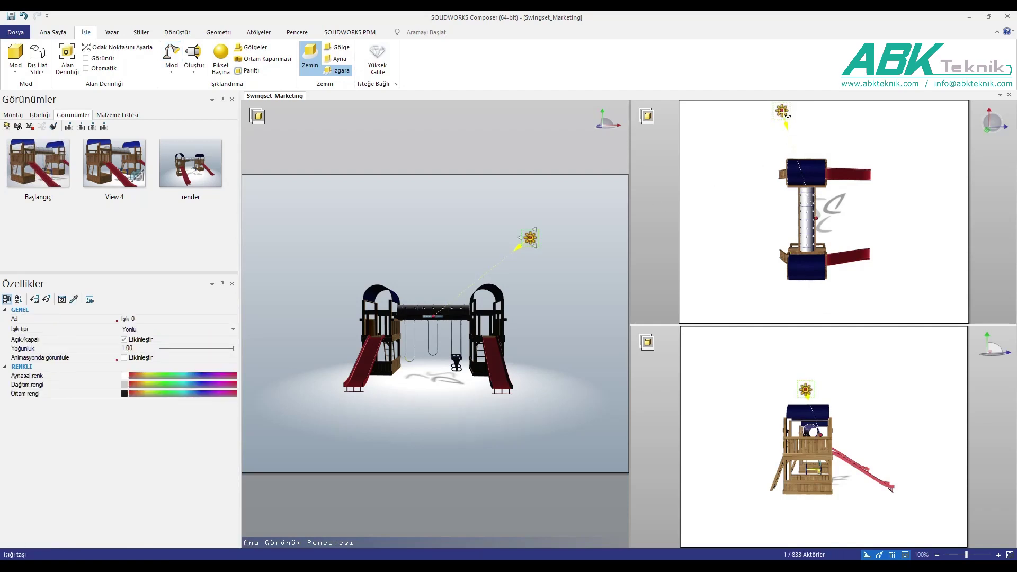
drag(781, 110, 836, 139)
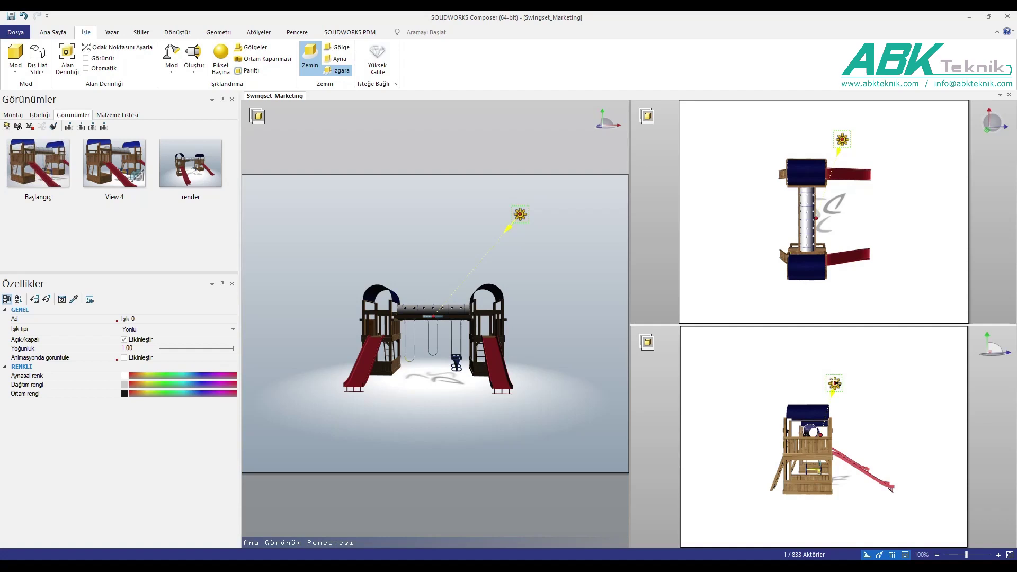
click(741, 245)
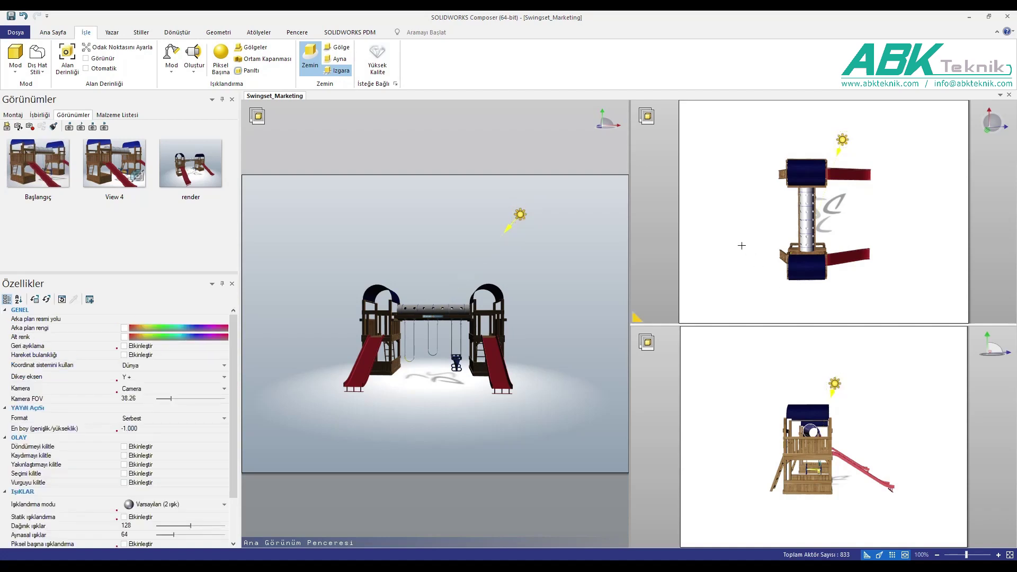
- Create a second directional light from the upper left, aimed at the swingset
click(194, 68)
click(226, 100)
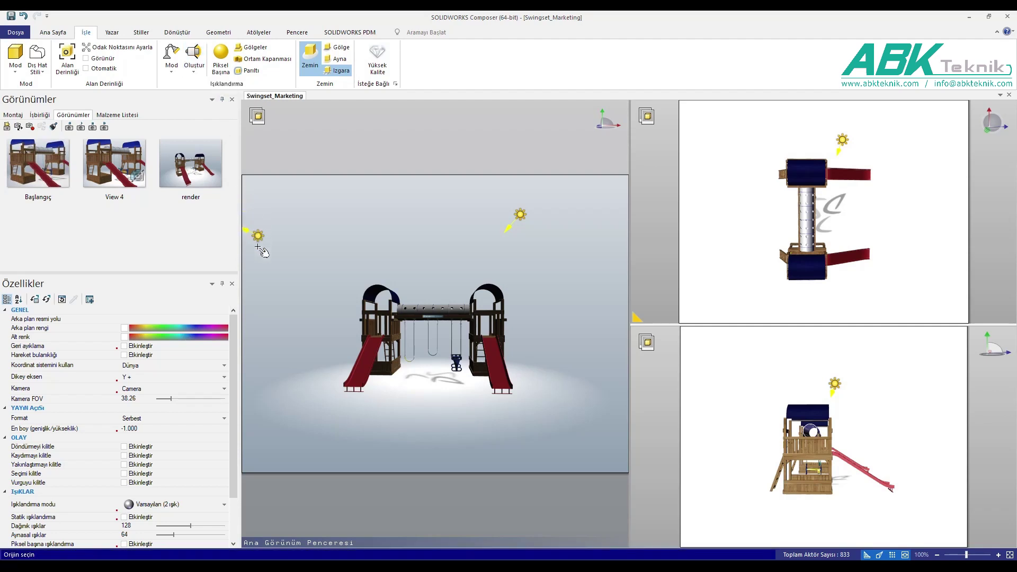
click(294, 251)
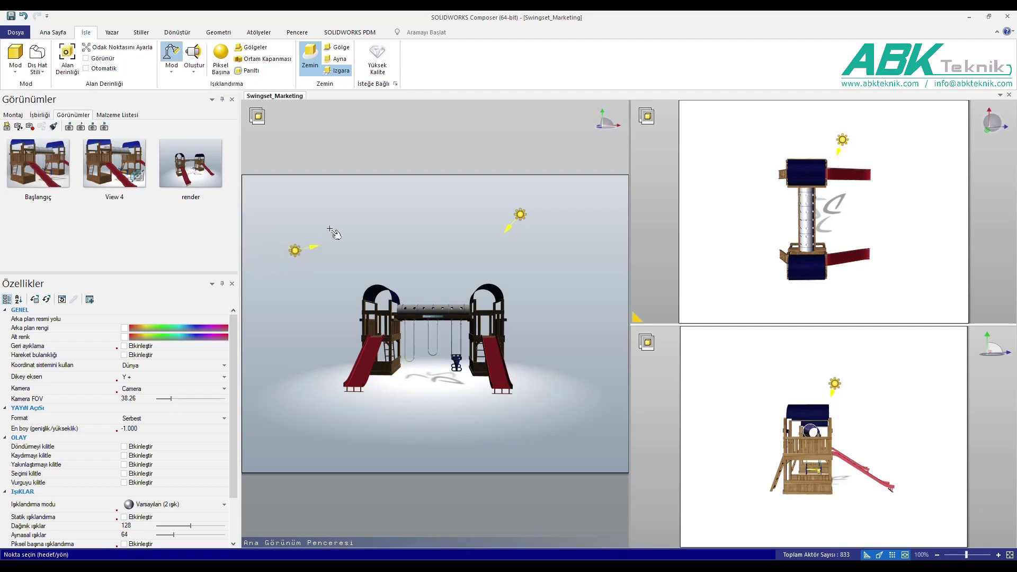
click(433, 307)
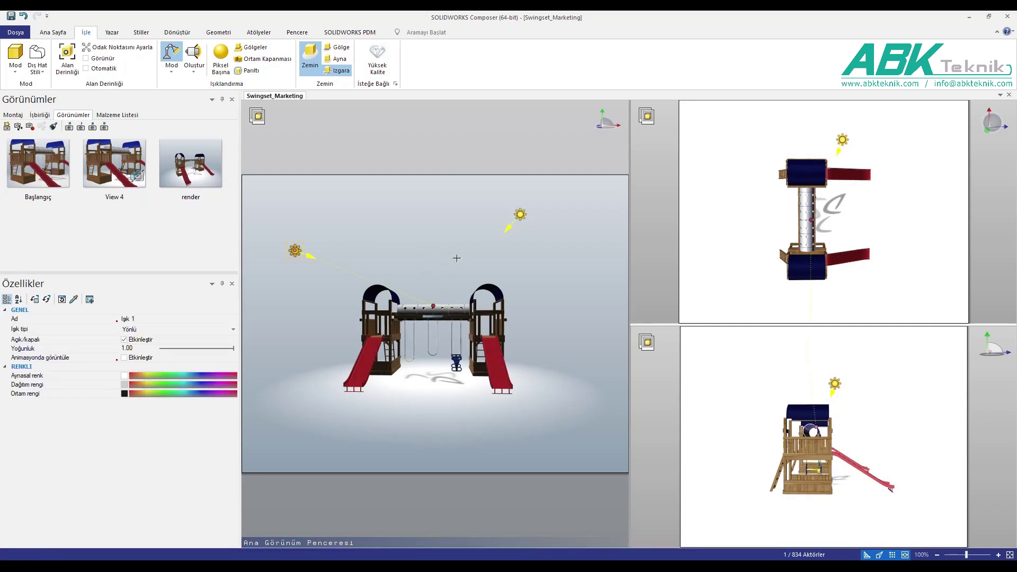
- Move light Işık 1 to the front-left in the top viewport
scroll(789, 244, down, 2)
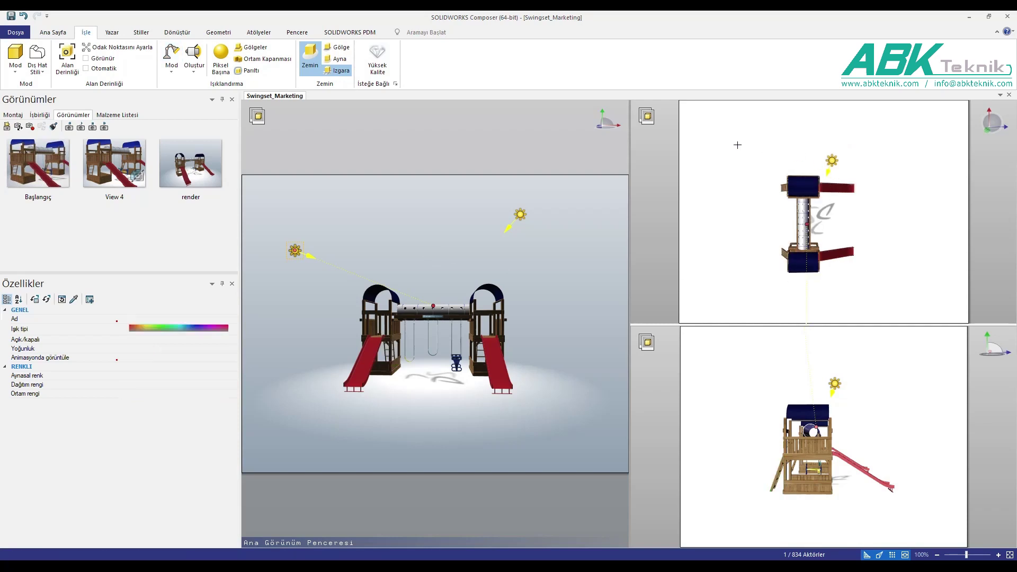
scroll(797, 156, down, 1)
click(800, 313)
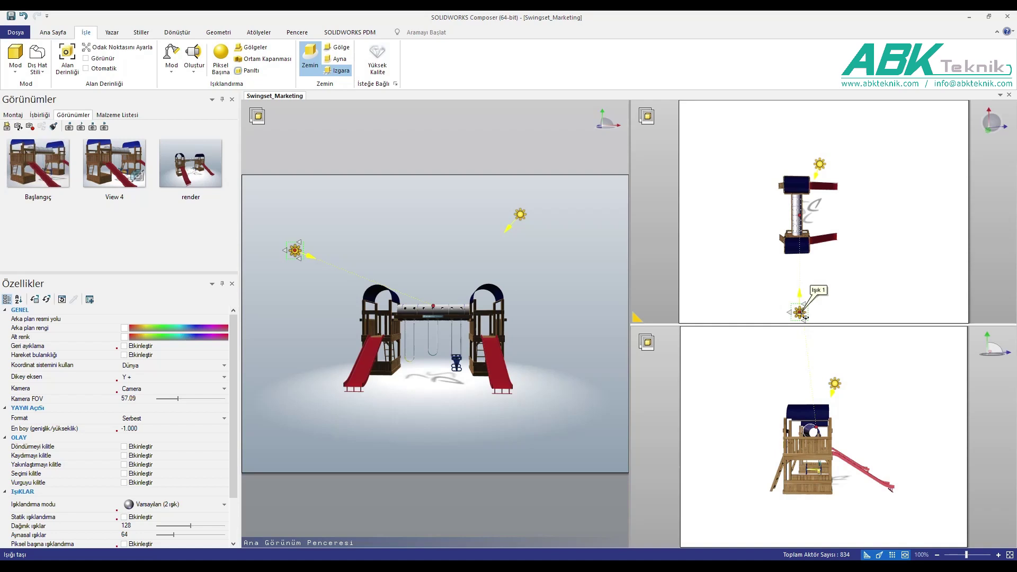
drag(804, 316, 787, 306)
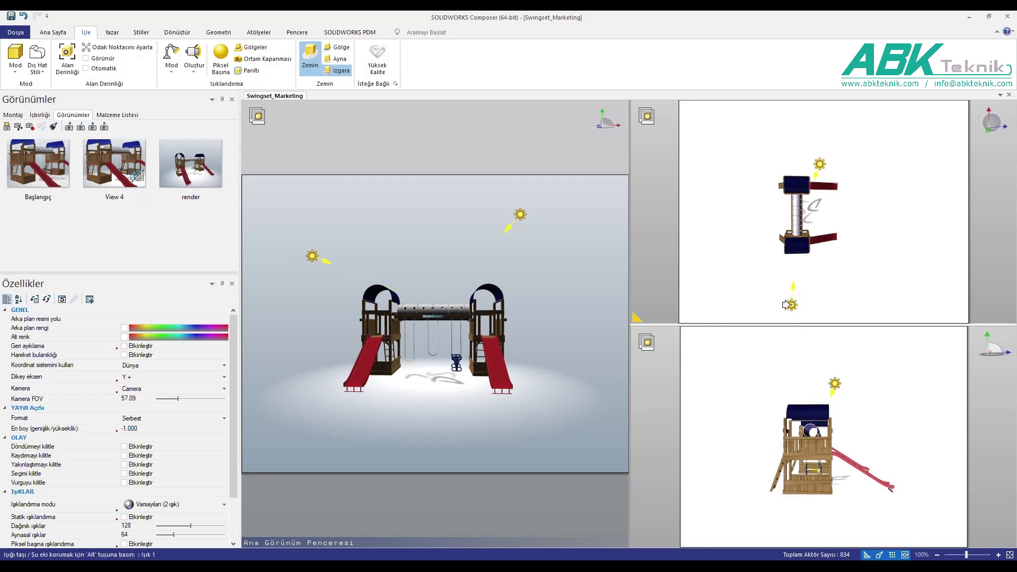
scroll(794, 349, down, 2)
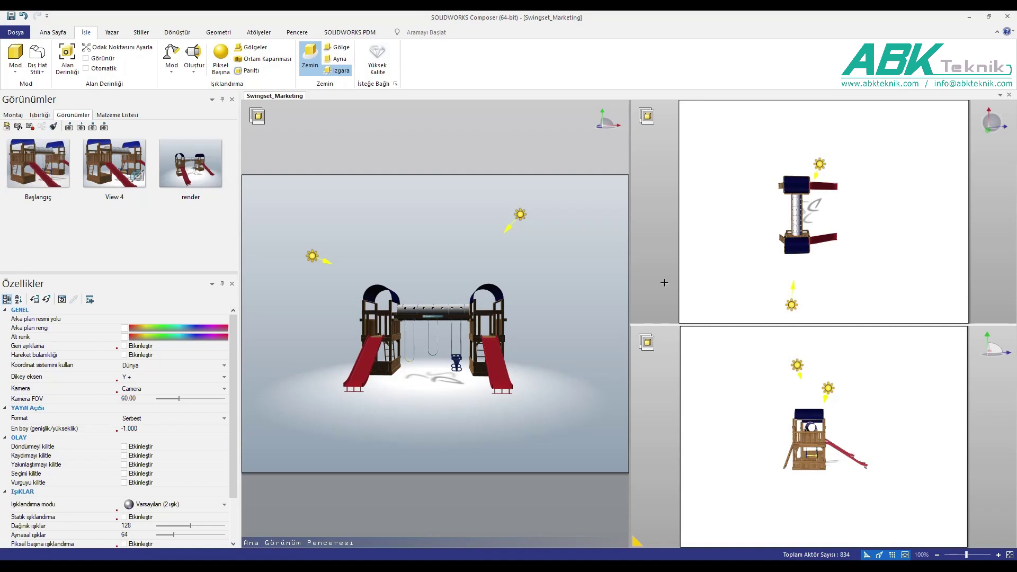
click(296, 33)
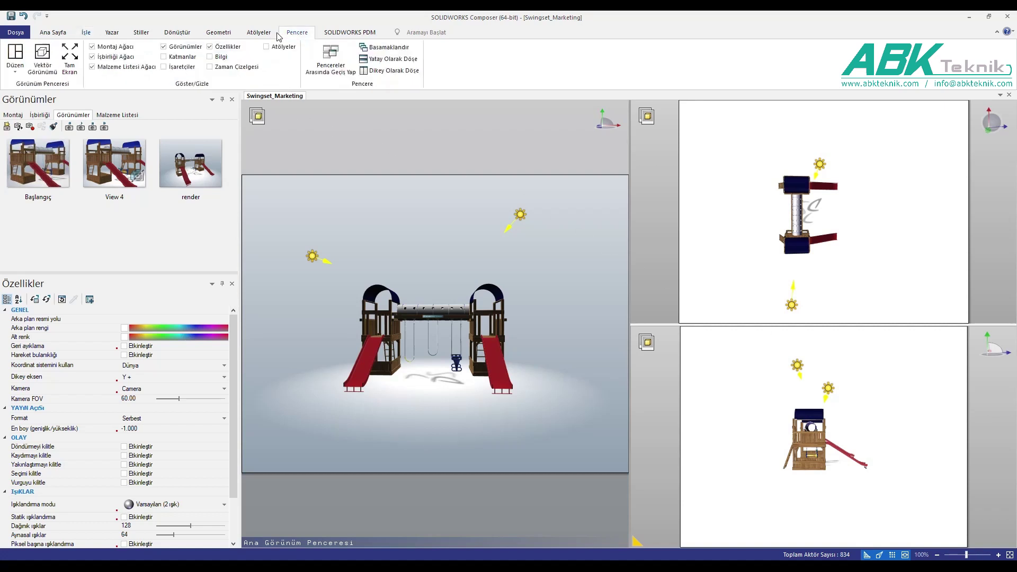
- Return to a single viewport and update the 'render' view to the three-quarter angle
click(18, 74)
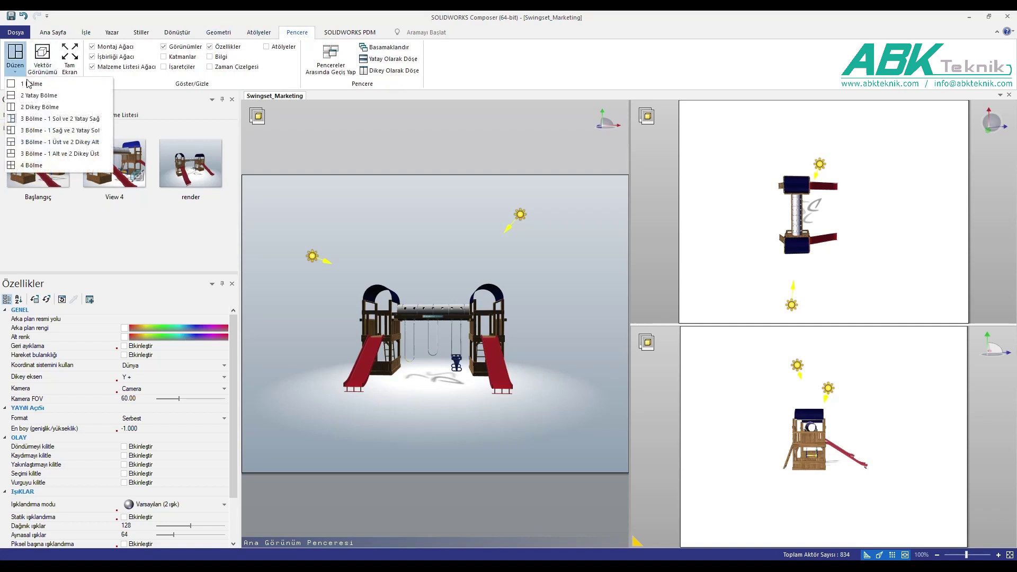
click(53, 84)
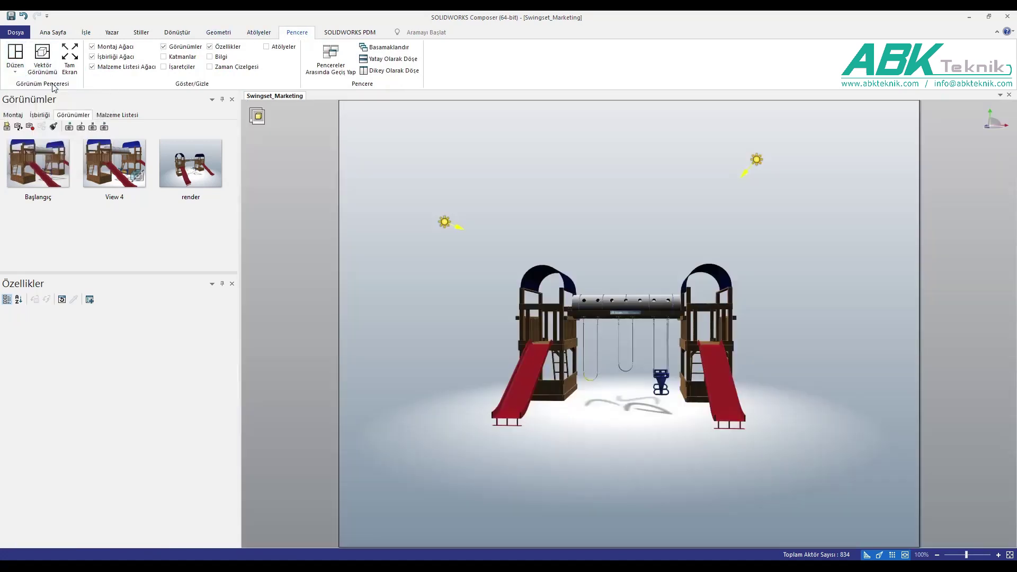
drag(427, 226, 474, 242)
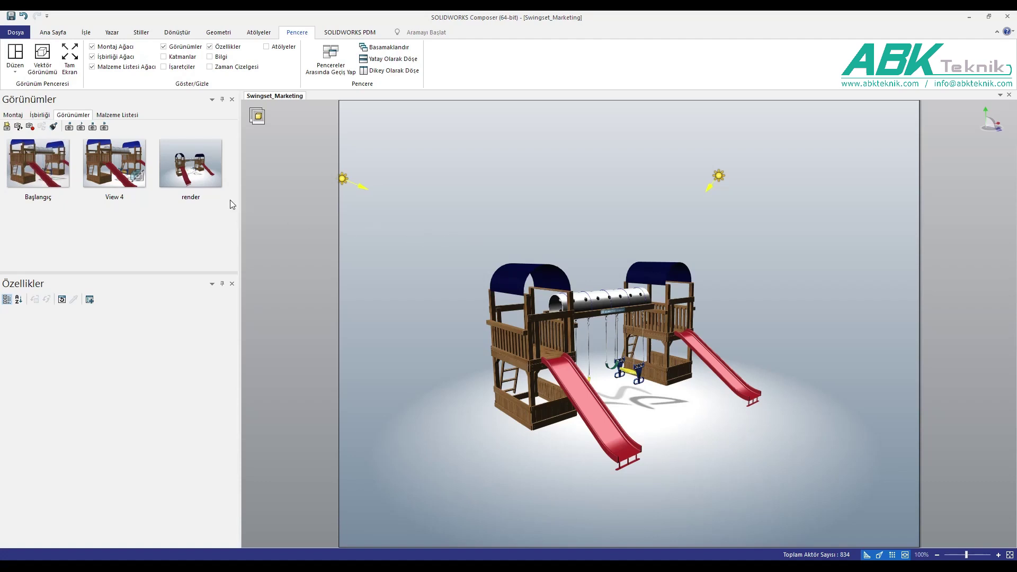
click(204, 174)
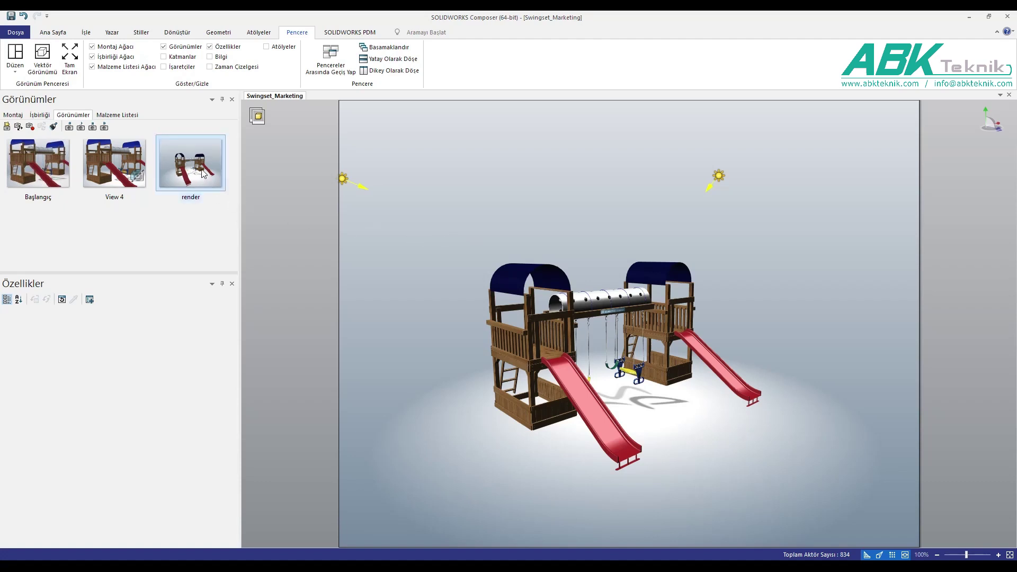
click(30, 127)
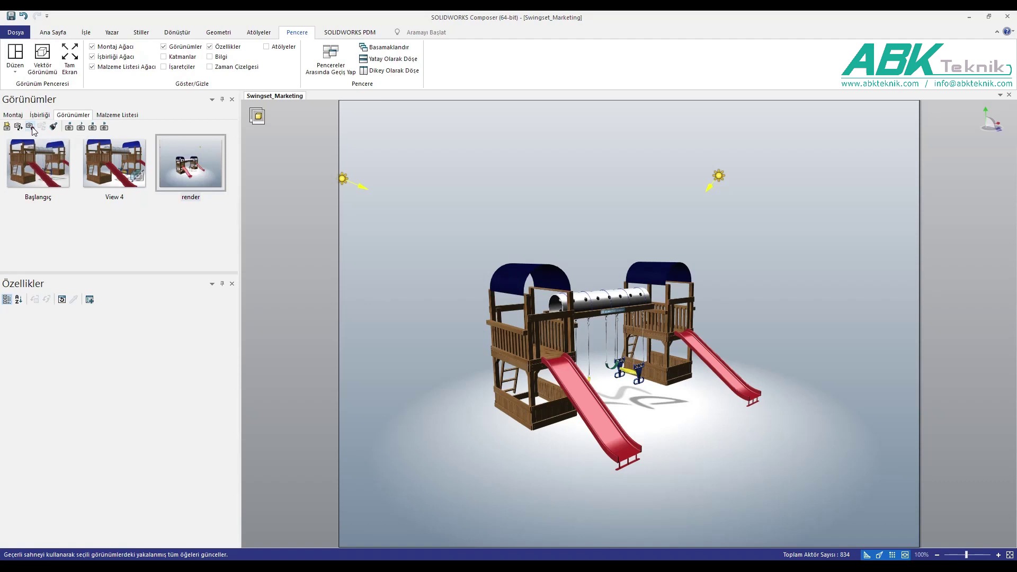
drag(679, 438, 682, 441)
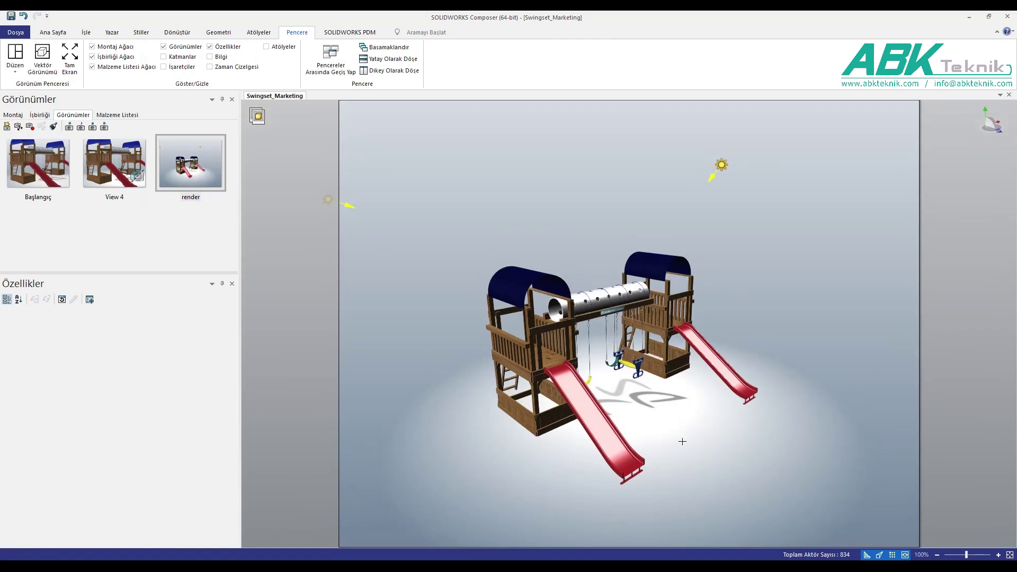
- Give the Ground the Grass0026_8_S texture
click(38, 115)
click(7, 147)
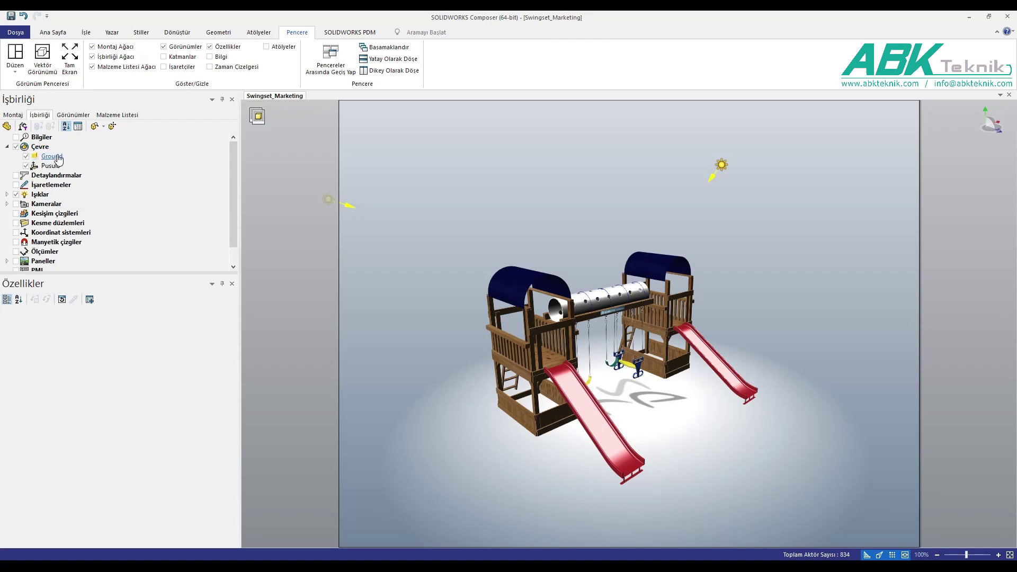
click(52, 156)
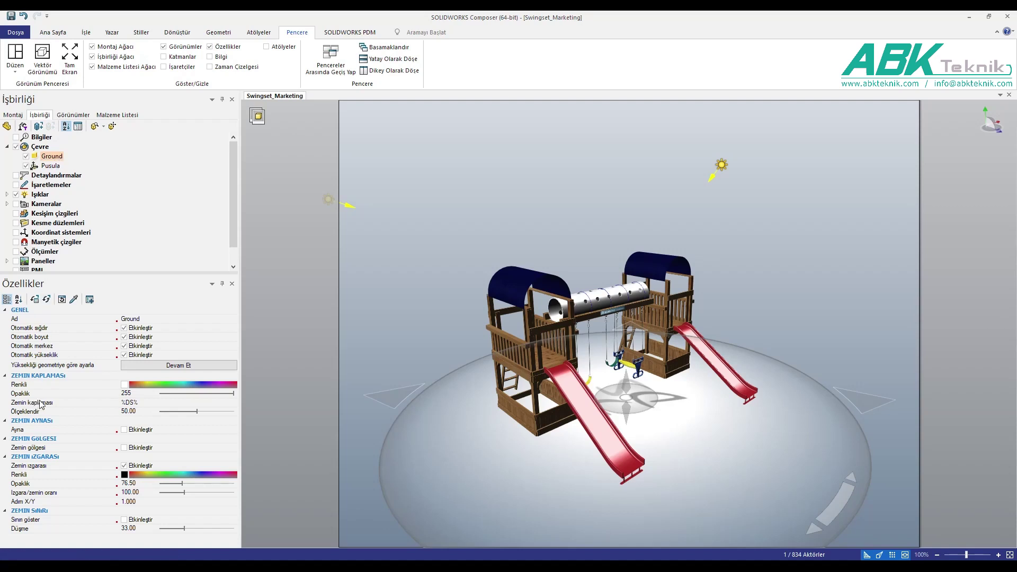
click(145, 403)
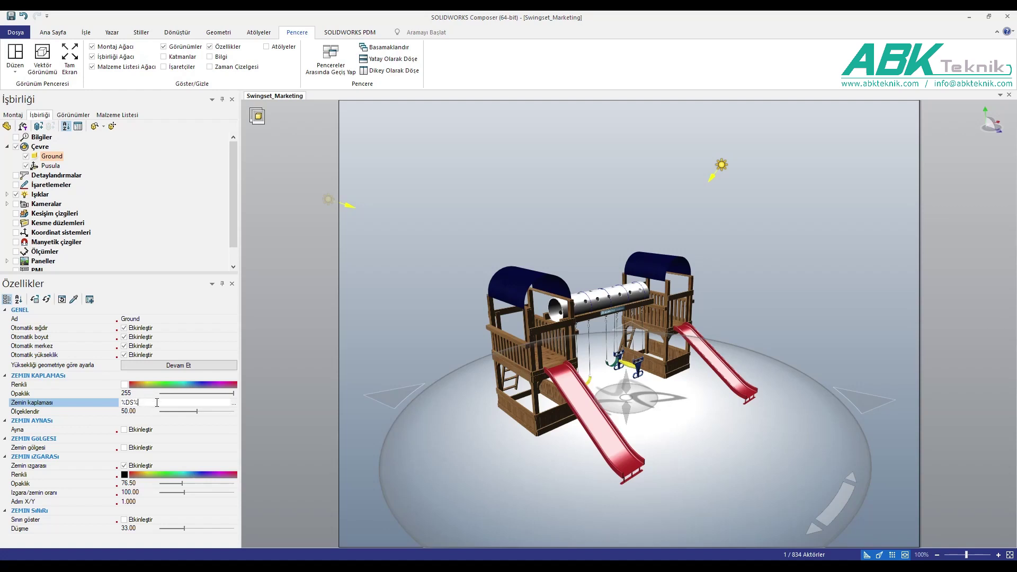
click(233, 402)
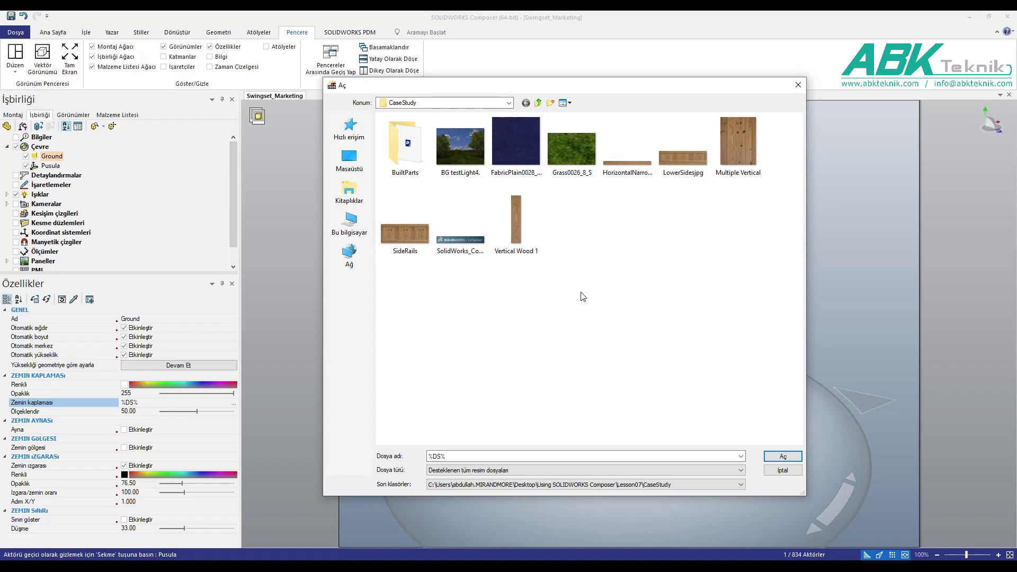
click(580, 158)
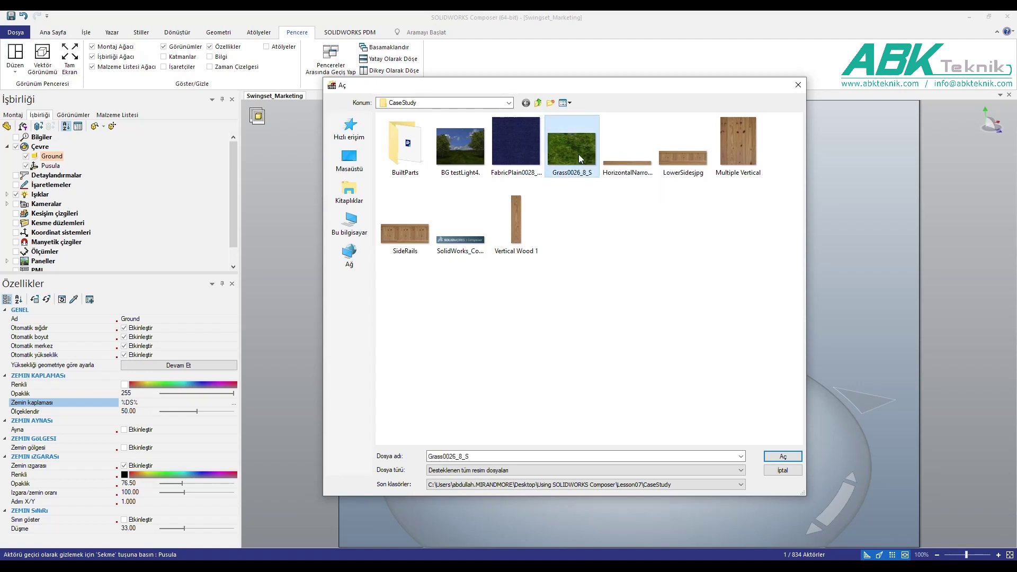
click(768, 457)
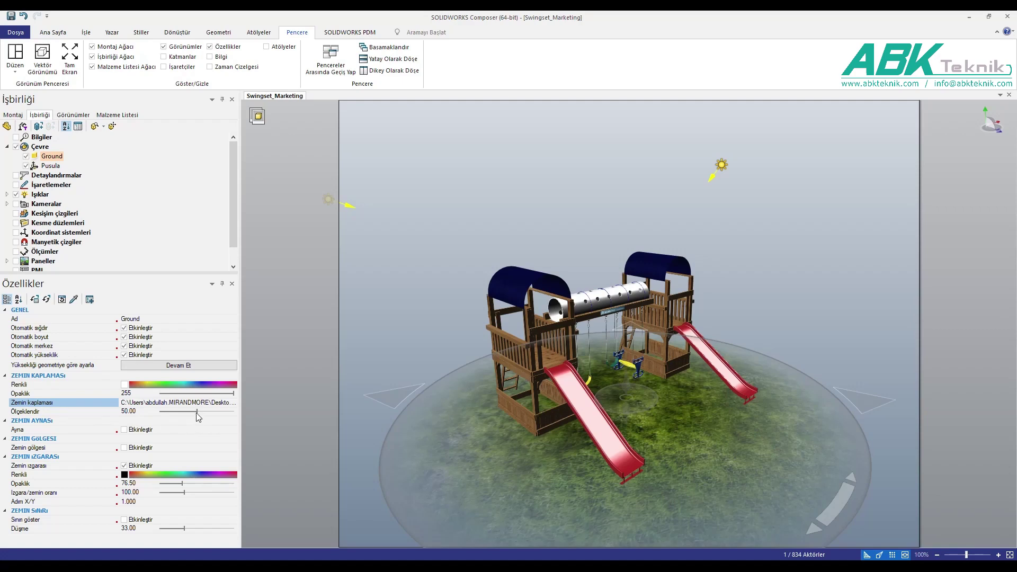
- Set the ground texture scale to 40 and turn on Zemin gölgesi
drag(195, 411, 184, 411)
drag(200, 414, 186, 416)
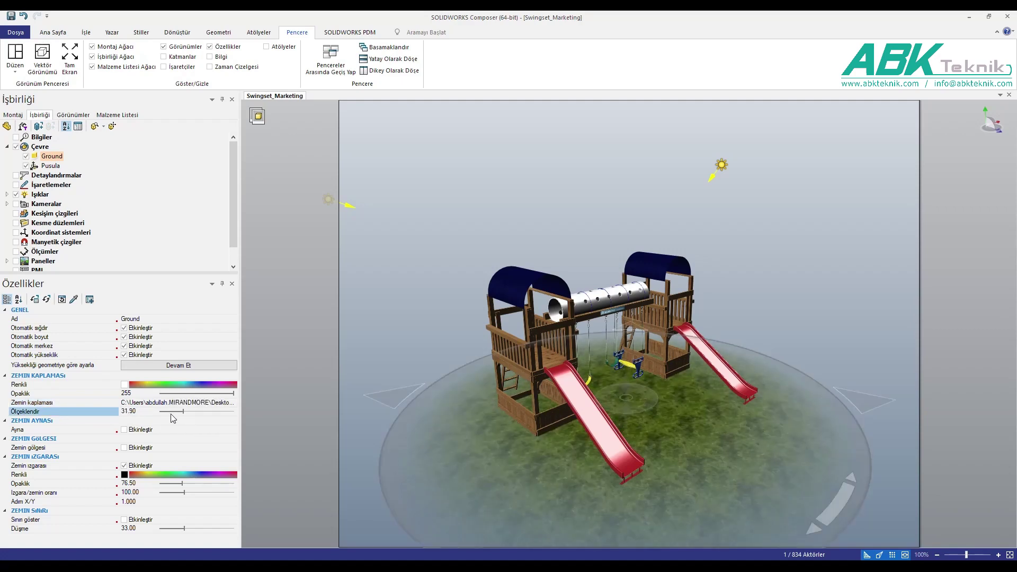
text(40)
key(Return)
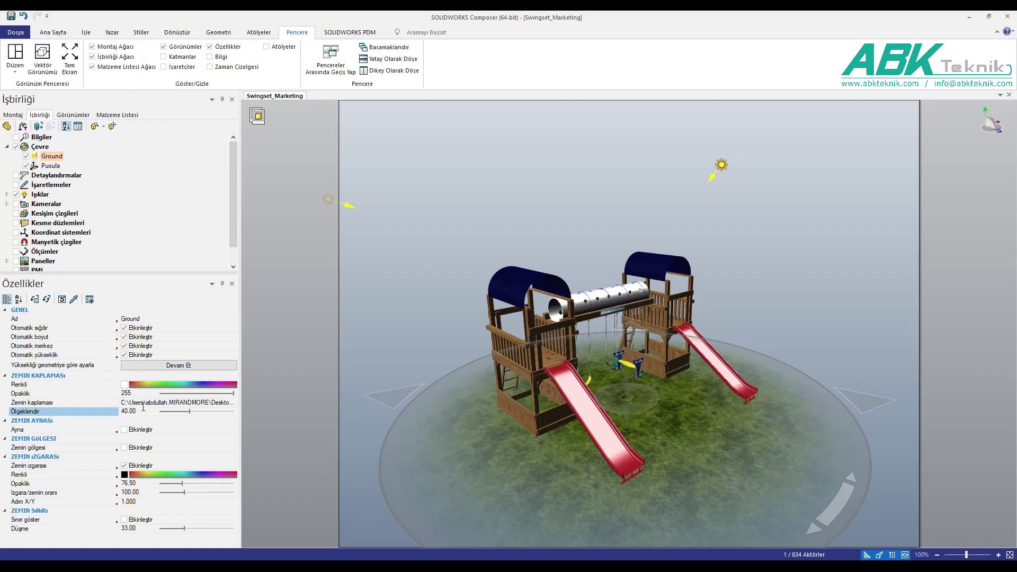
click(124, 448)
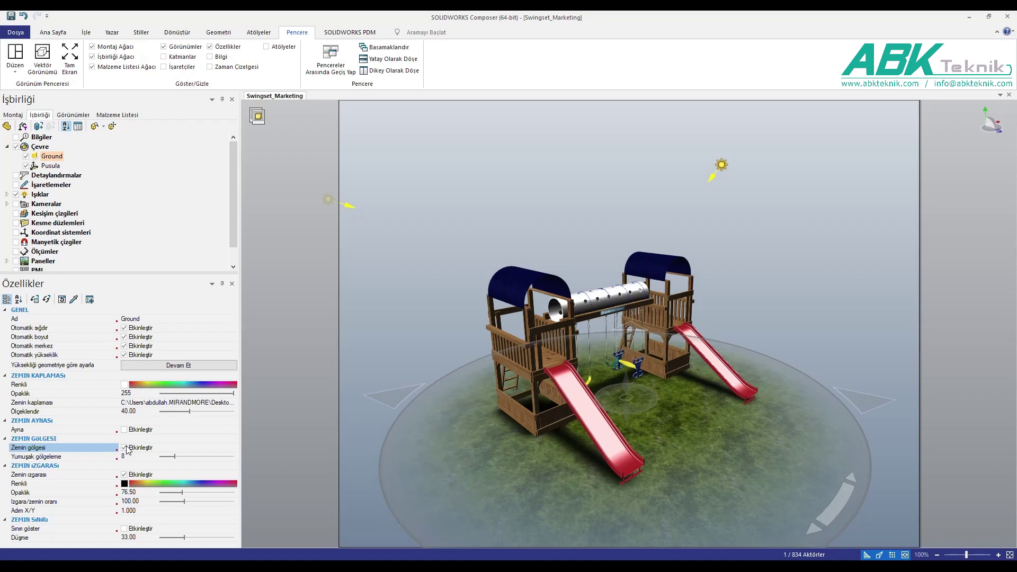
click(405, 257)
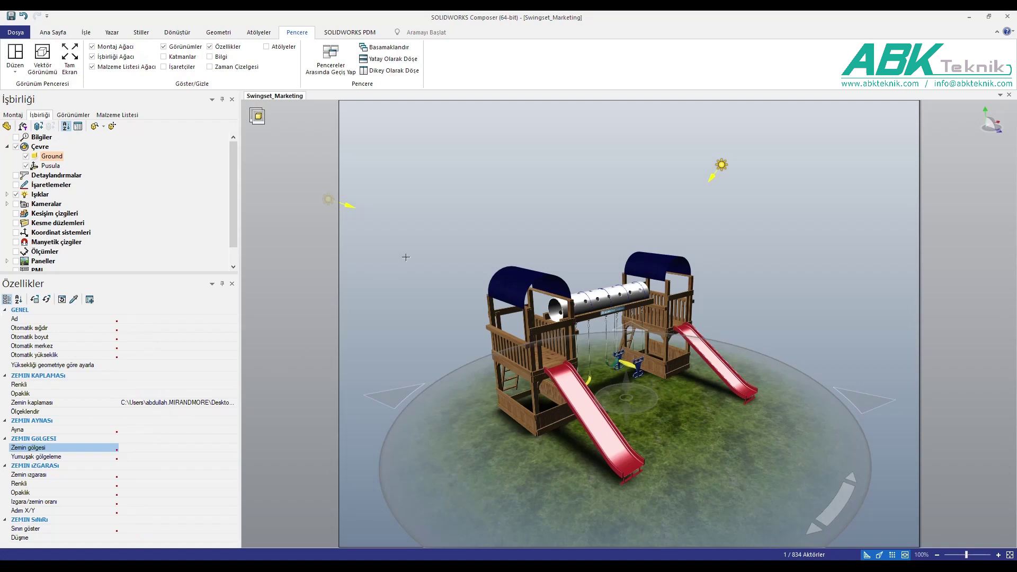
click(85, 33)
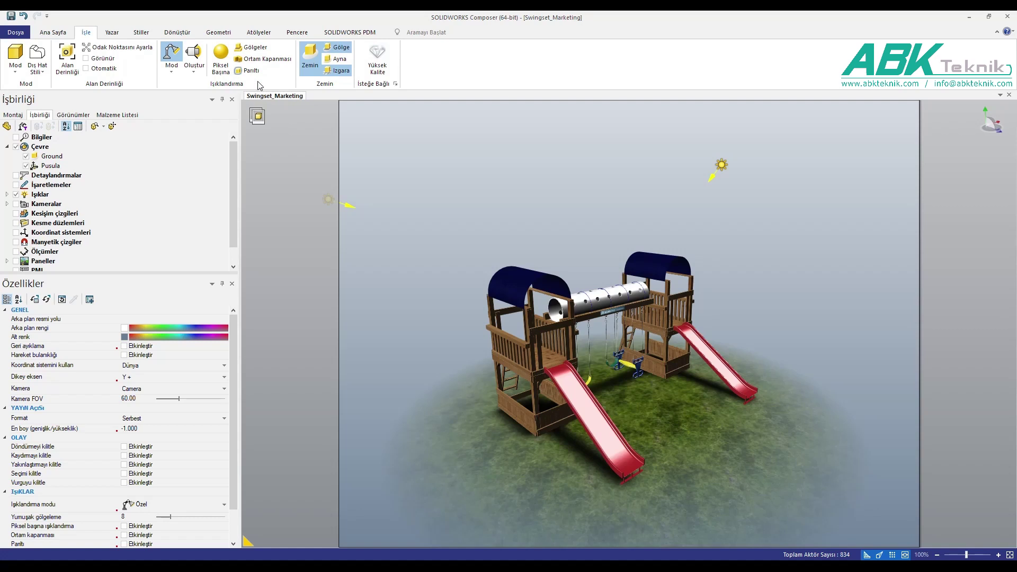
- Enable per-pixel lighting with shadows and narrow the camera field of view to 38.40
click(229, 57)
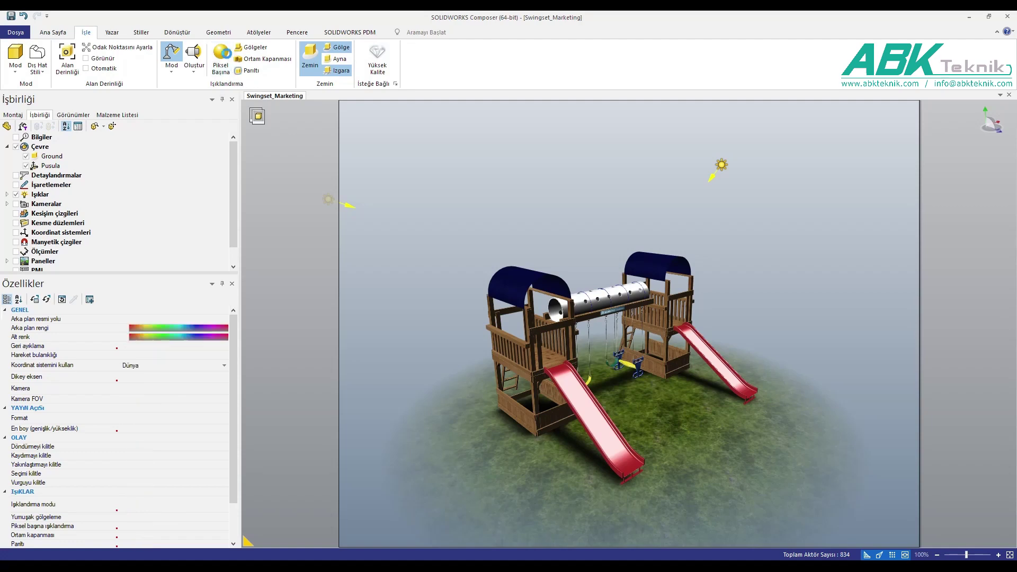
scroll(605, 388, up, 2)
scroll(605, 388, up, 2)
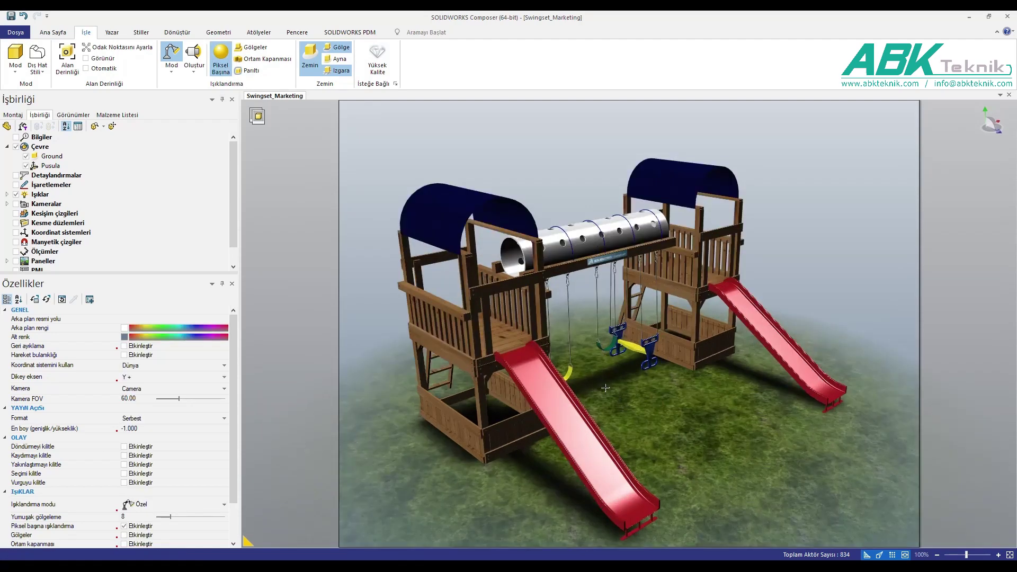
drag(605, 388, 558, 162)
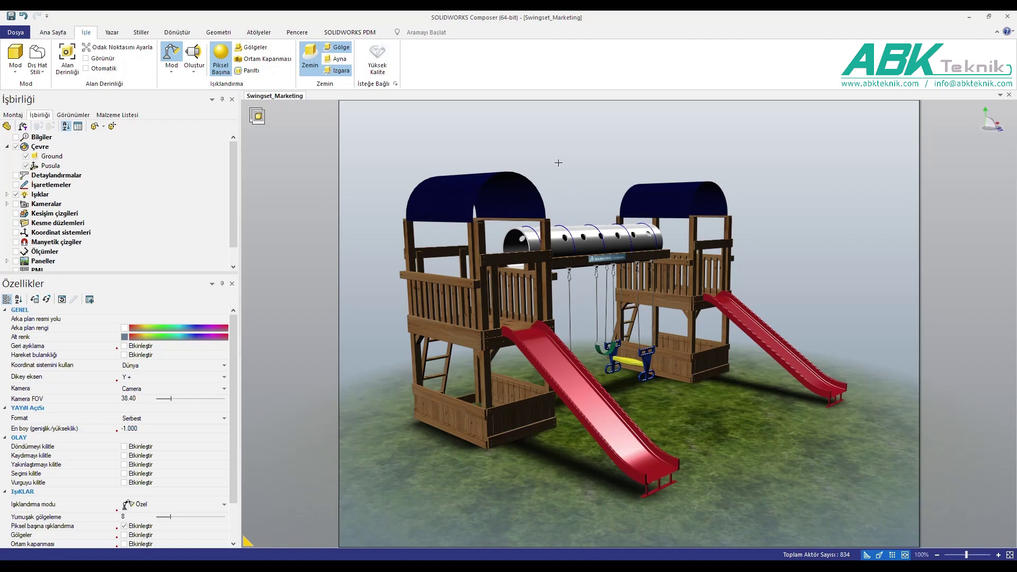
key(ctrl+z)
key(ctrl+z)
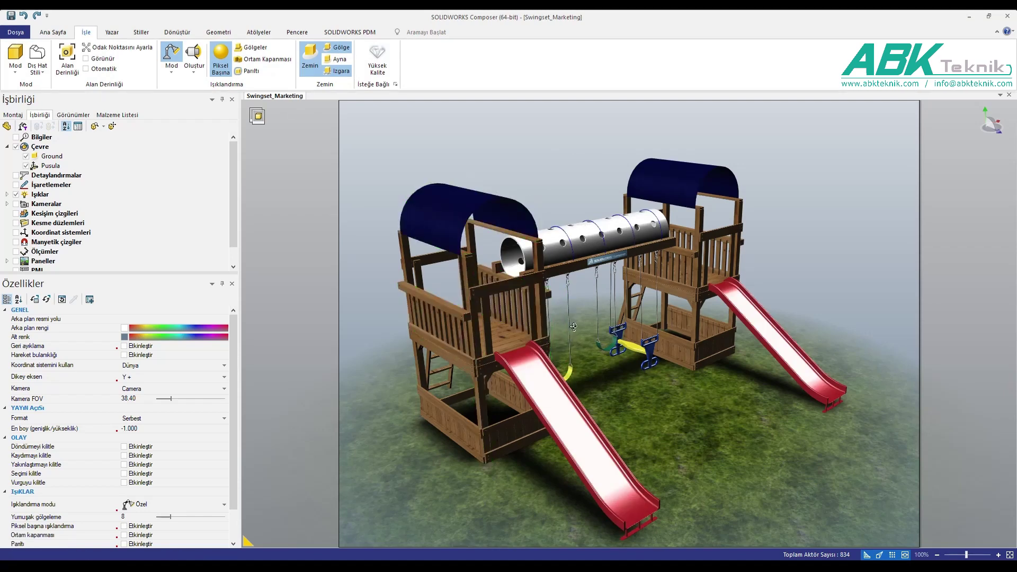
key(ctrl+z)
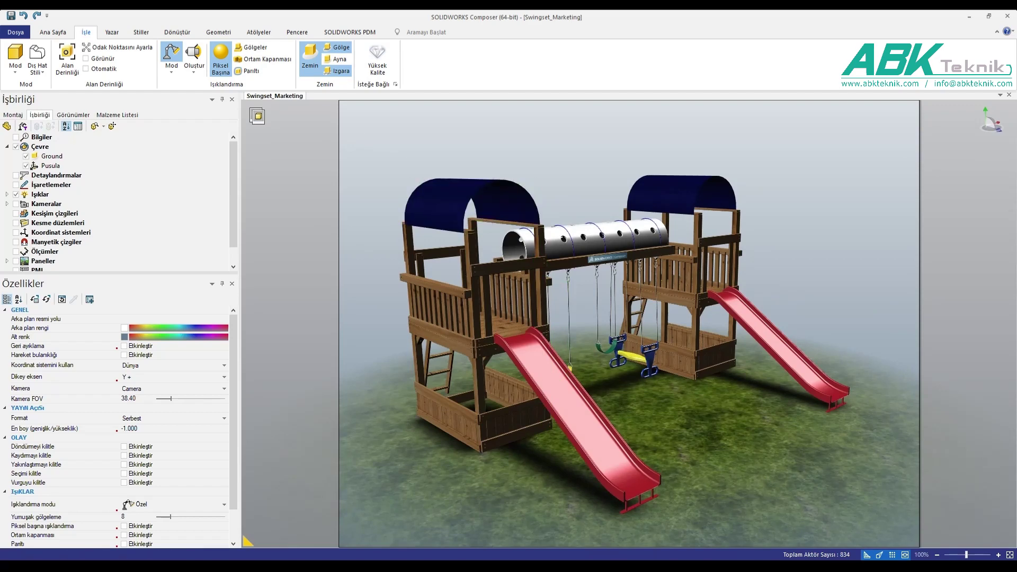
key(ctrl+y)
key(ctrl+y)
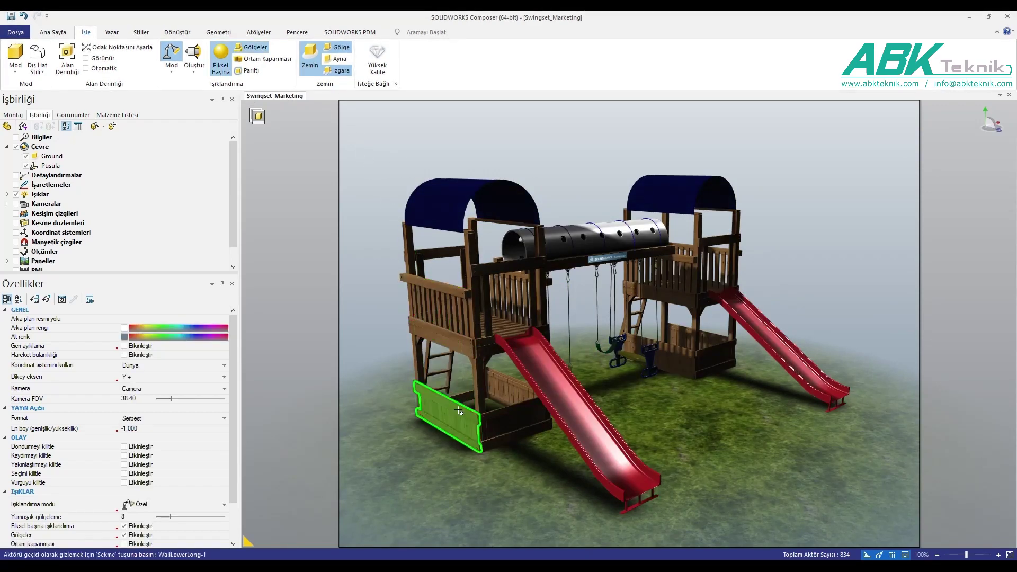
- Zoom in on the tower's lower wall and turn on ambient occlusion
scroll(468, 418, up, 5)
scroll(469, 421, up, 2)
scroll(429, 446, up, 1)
scroll(439, 442, up, 1)
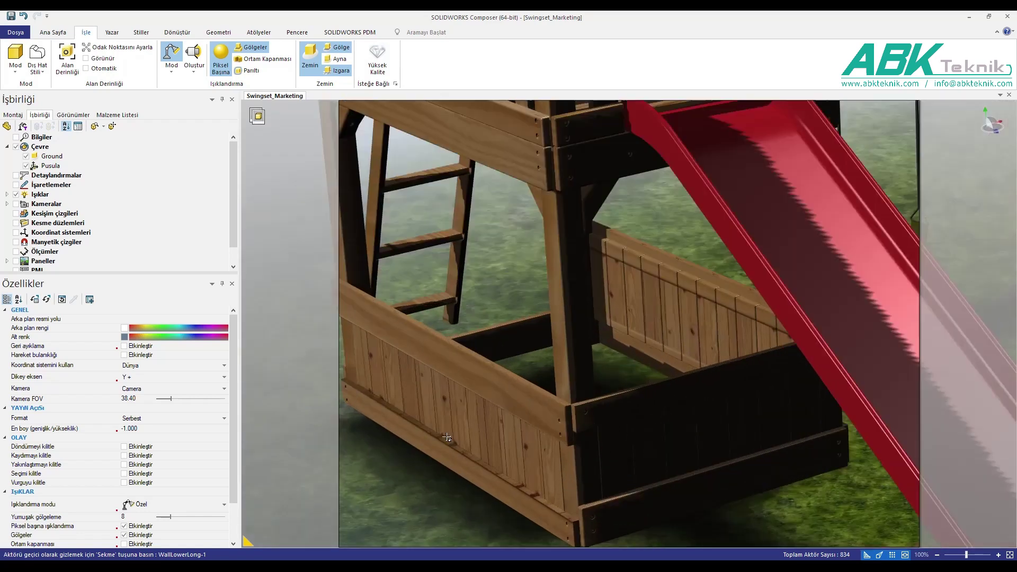
right_drag(512, 277, 585, 238)
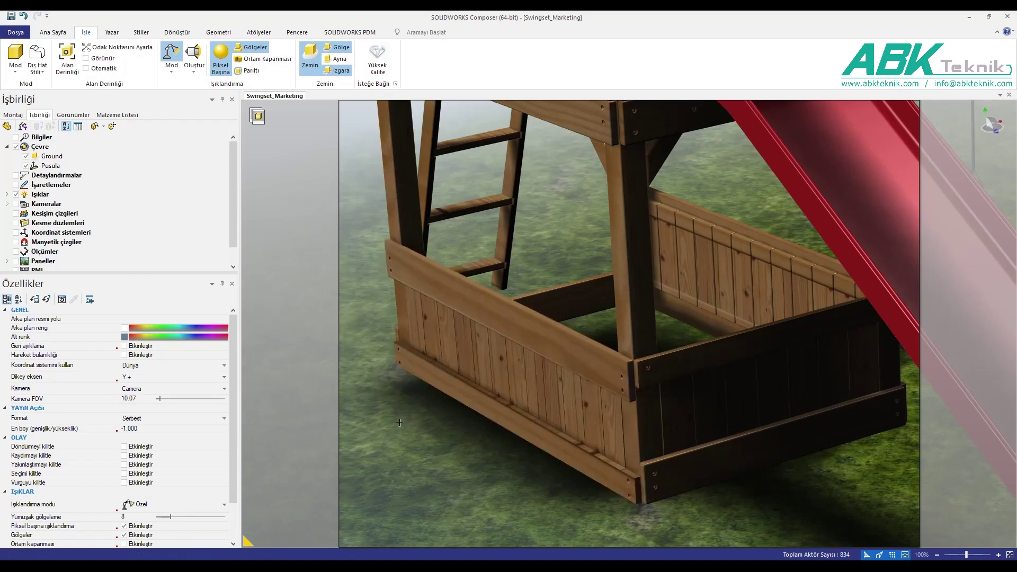
click(290, 61)
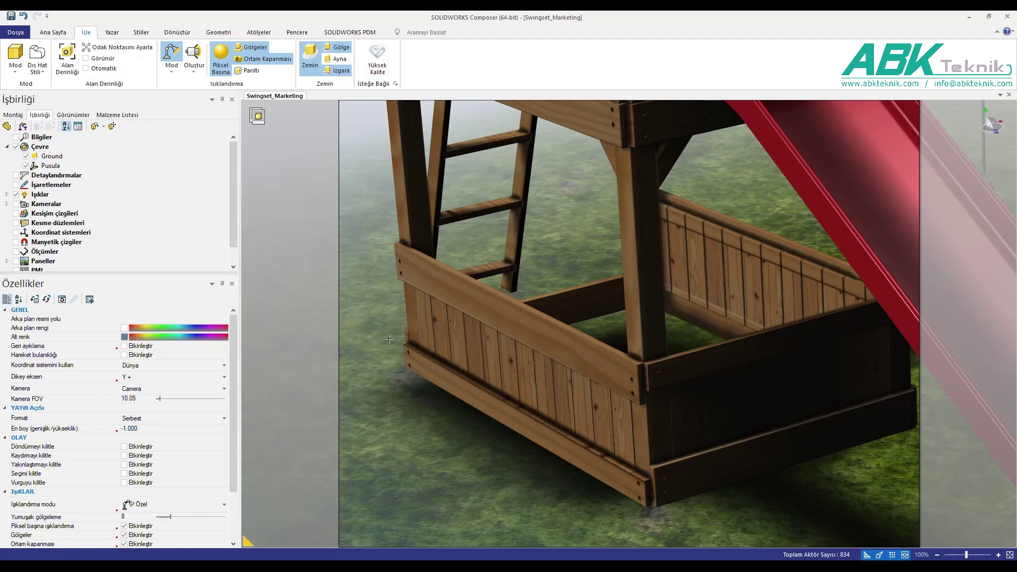
- Fit the whole swingset in view and orbit to a lower, frontal angle
key(f)
drag(398, 354, 454, 376)
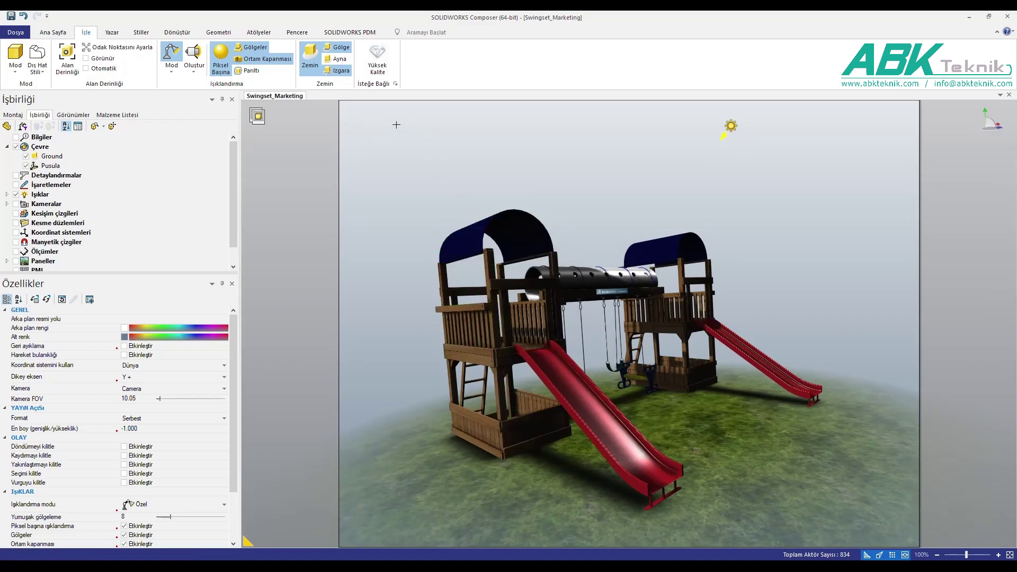
drag(726, 188, 724, 190)
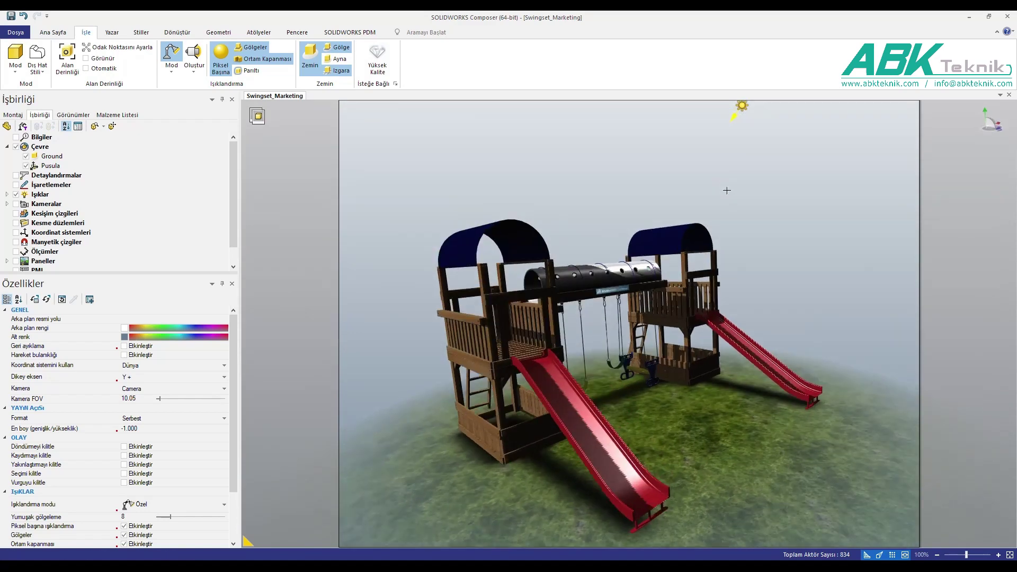
click(114, 33)
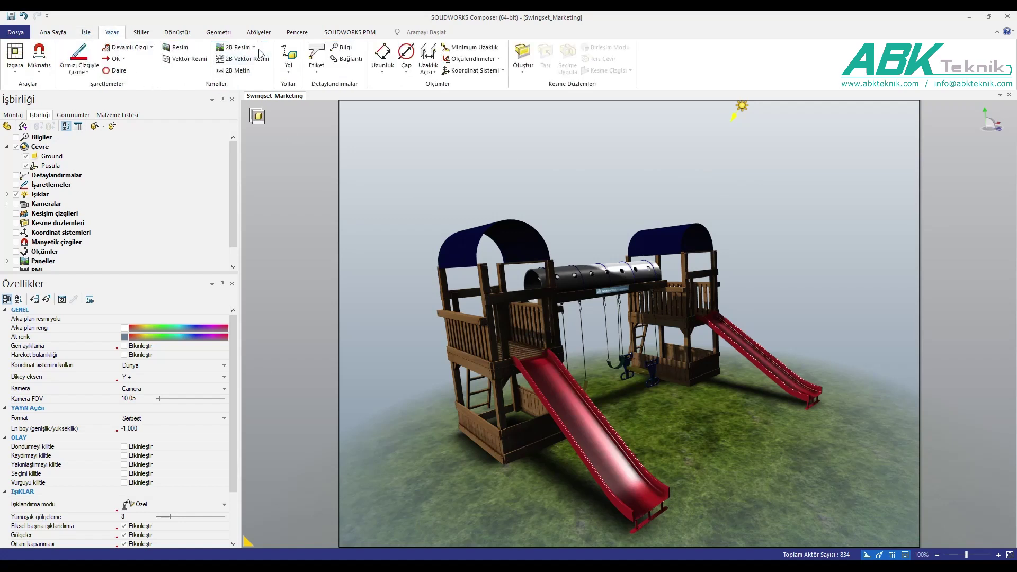
- Place a 2D image panel spanning the full viewport
click(233, 48)
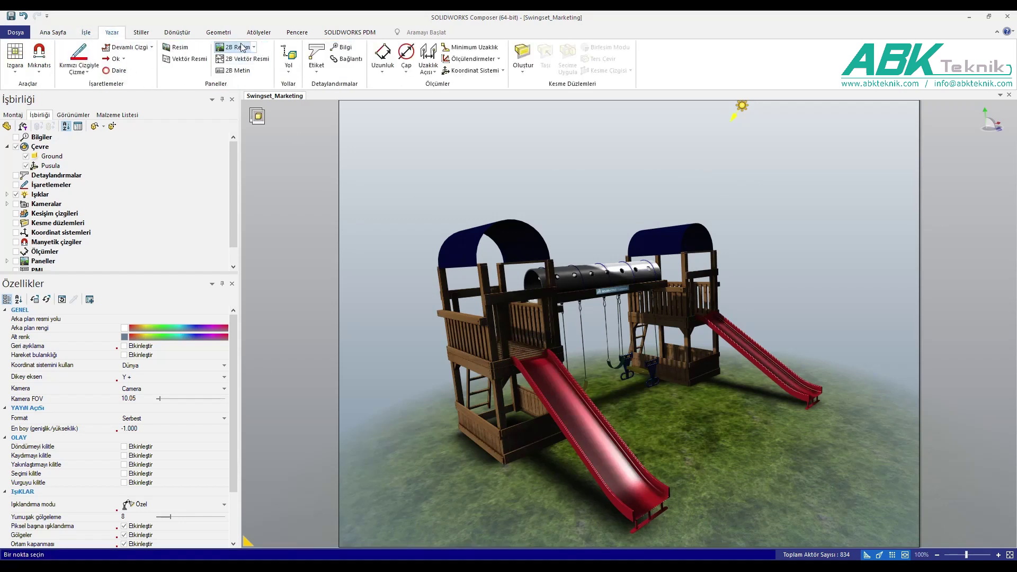
click(341, 102)
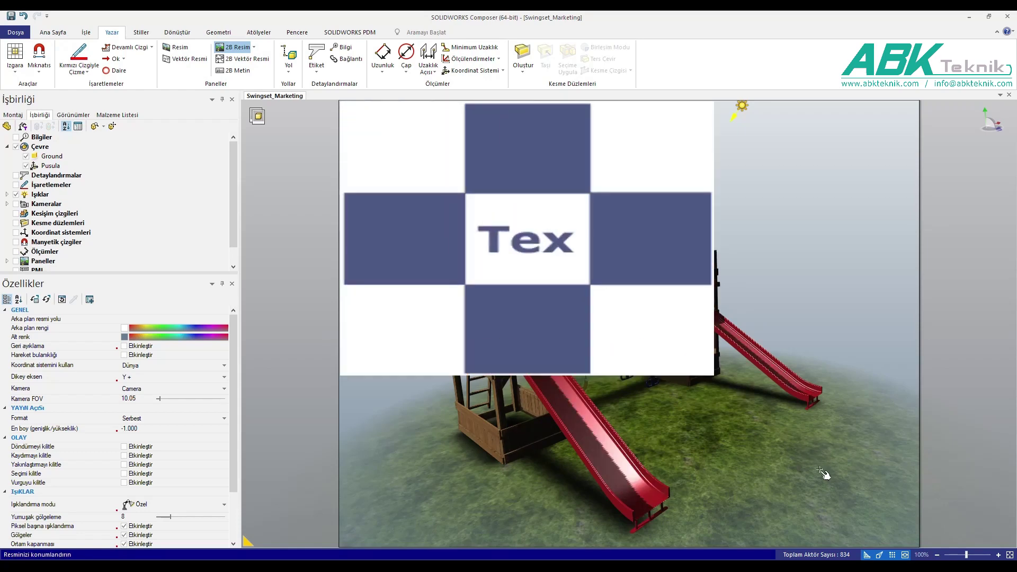
click(920, 548)
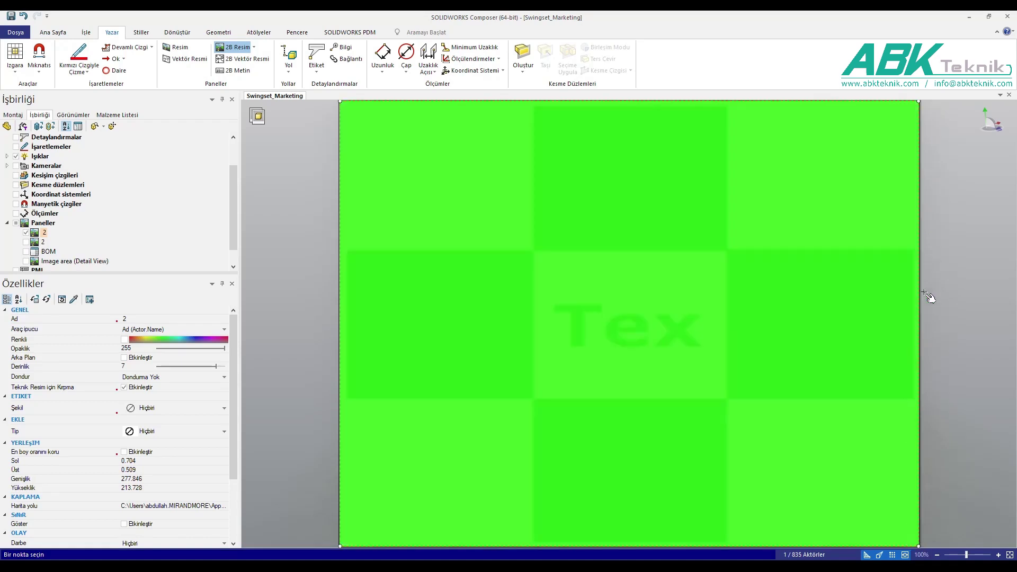
key(Escape)
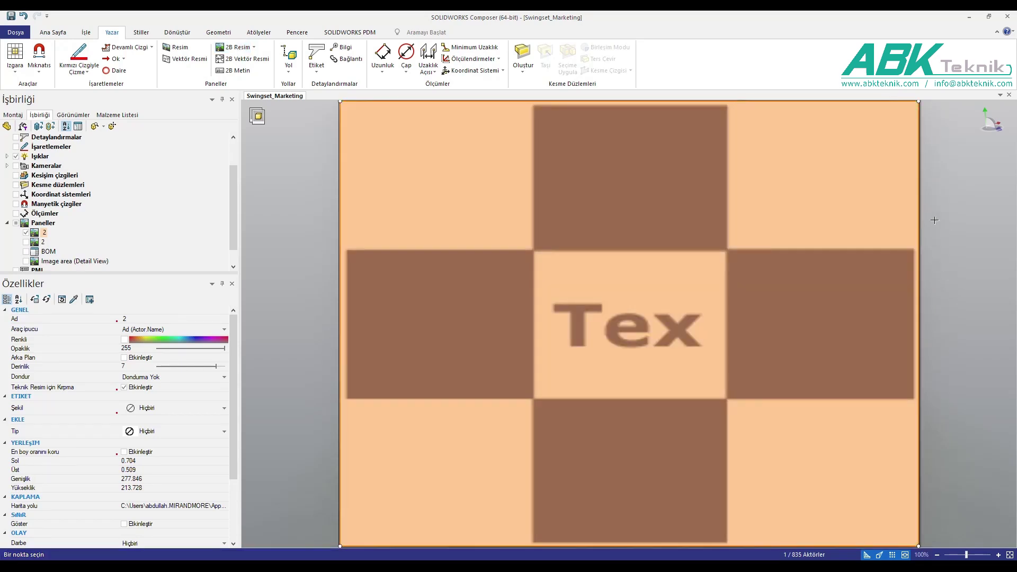
- Set image panel 2 as a background behind the 3D scene and browse for its picture
click(950, 181)
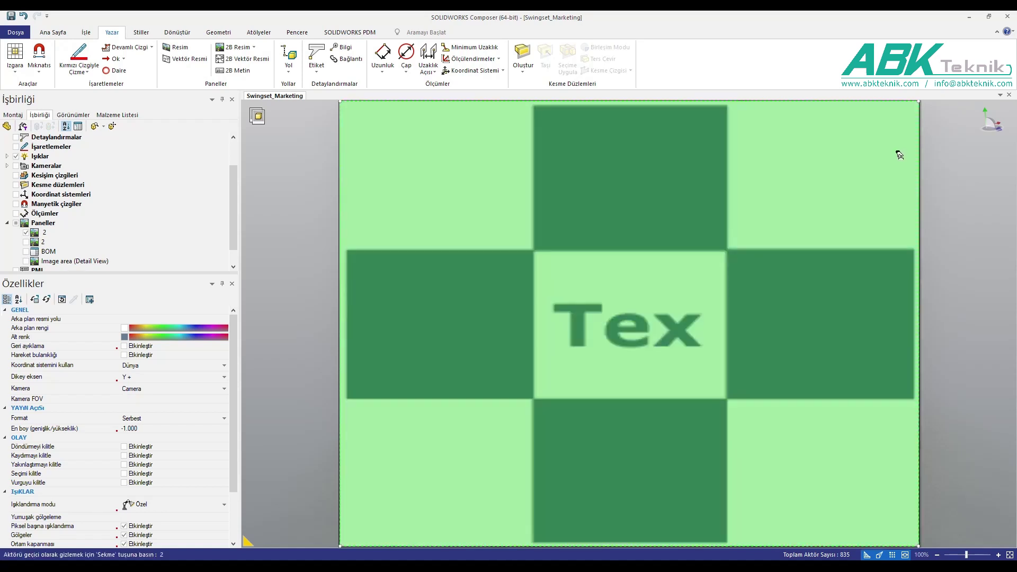
click(899, 155)
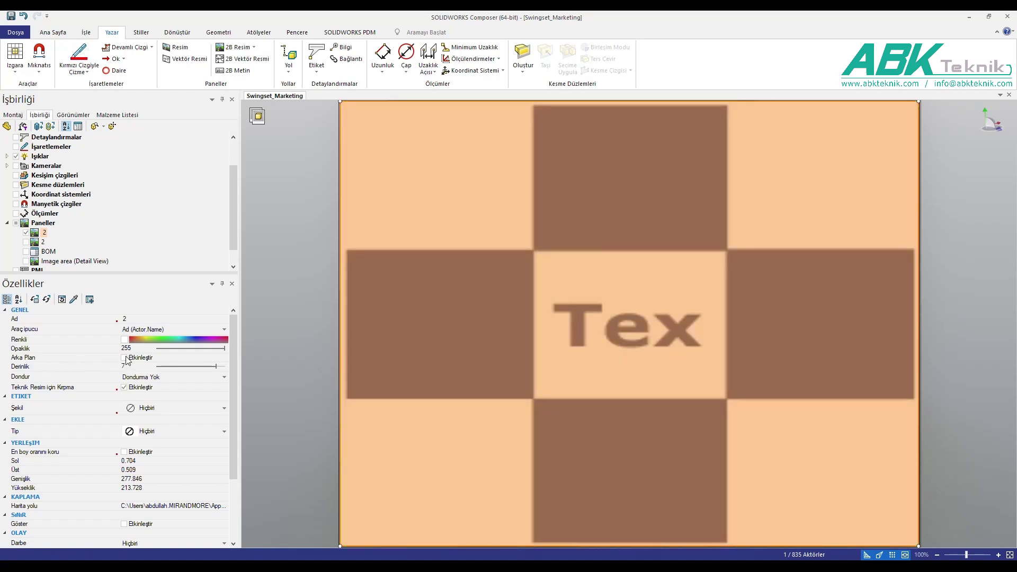
click(125, 358)
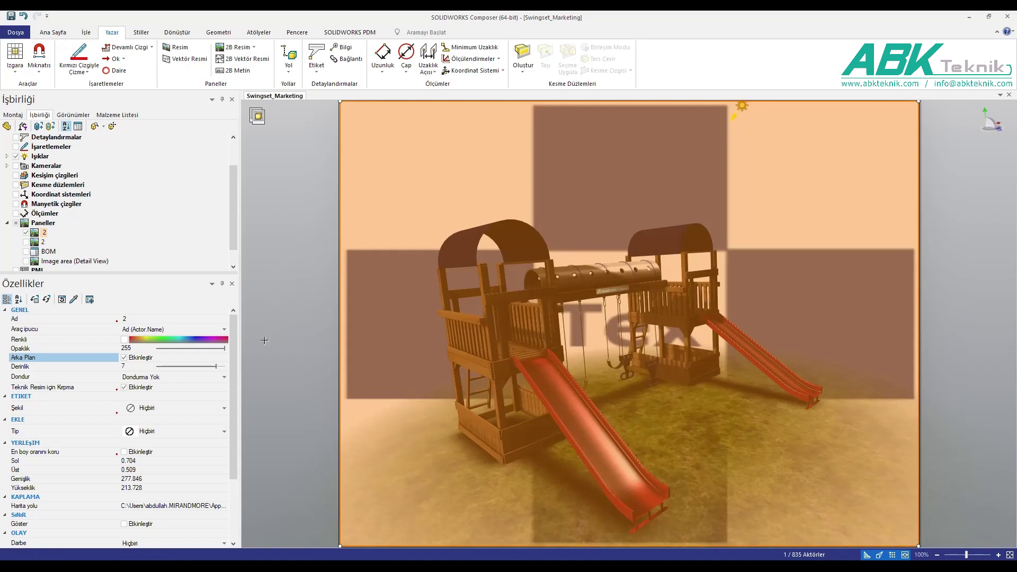
click(226, 506)
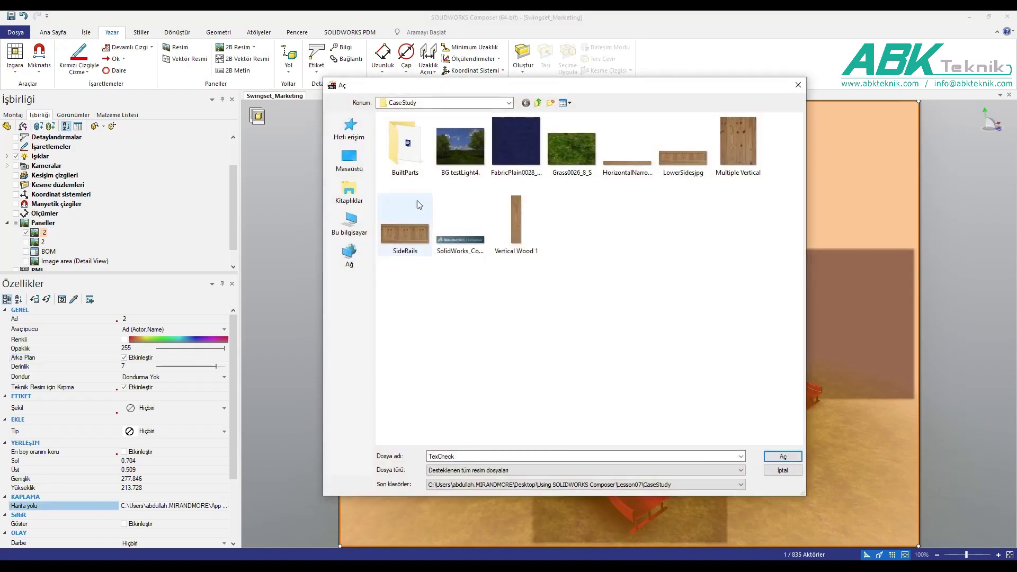
- Load BG testLight4 as the backdrop picture and select the render view
click(461, 153)
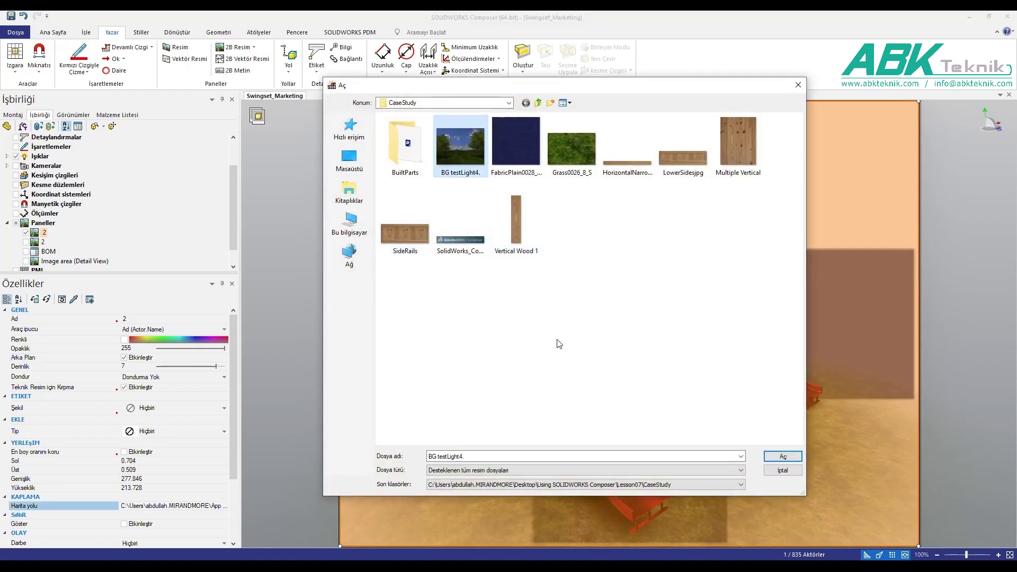
click(782, 457)
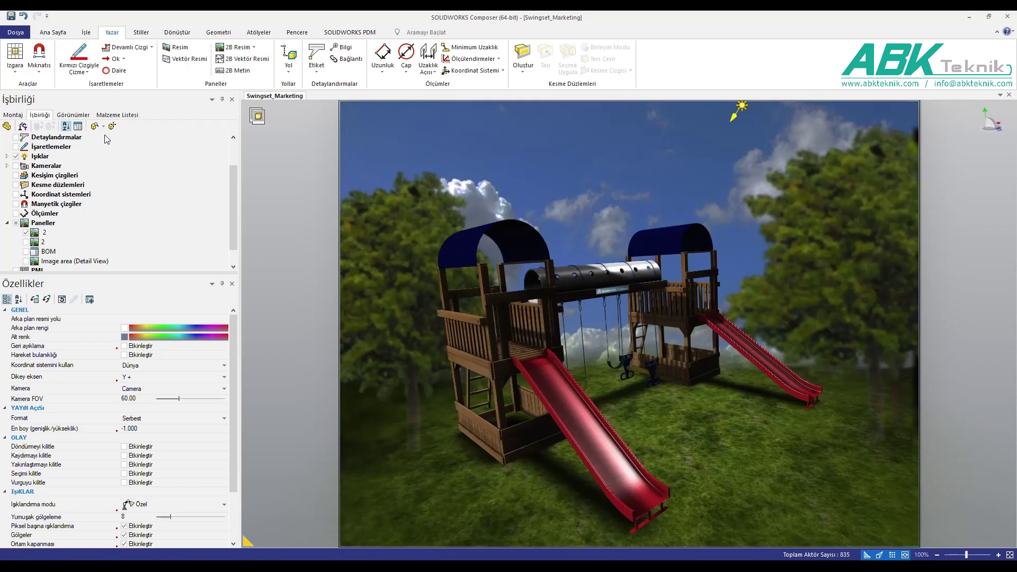
click(73, 114)
click(200, 169)
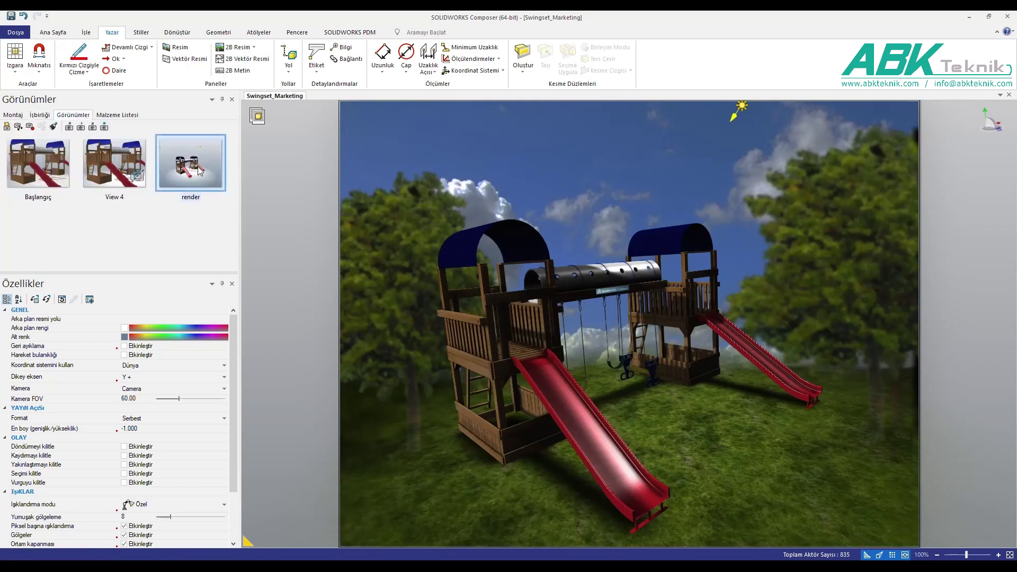
- Update the render view with the backdrop scene, then with the View 4 camera
click(32, 129)
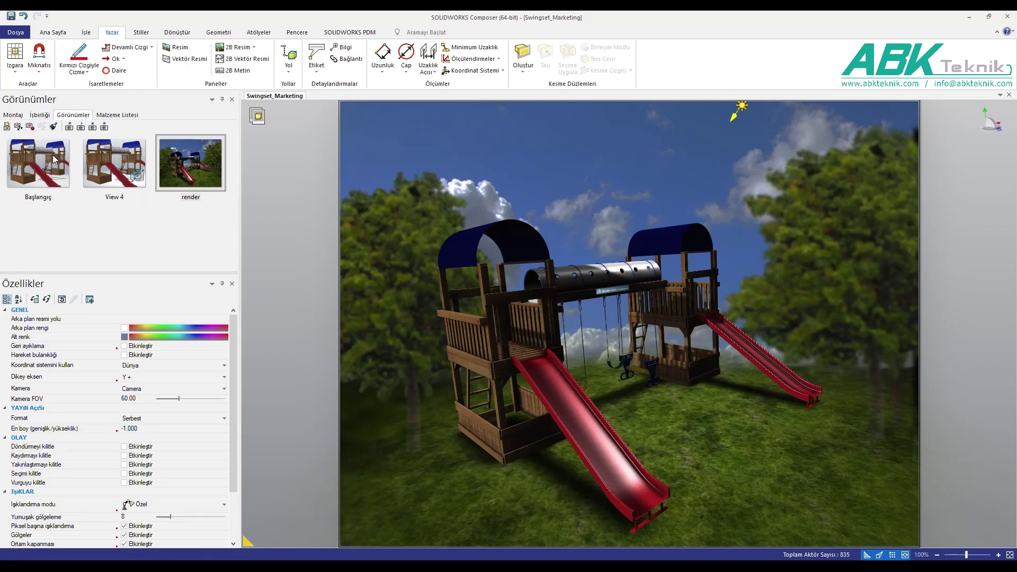
click(127, 175)
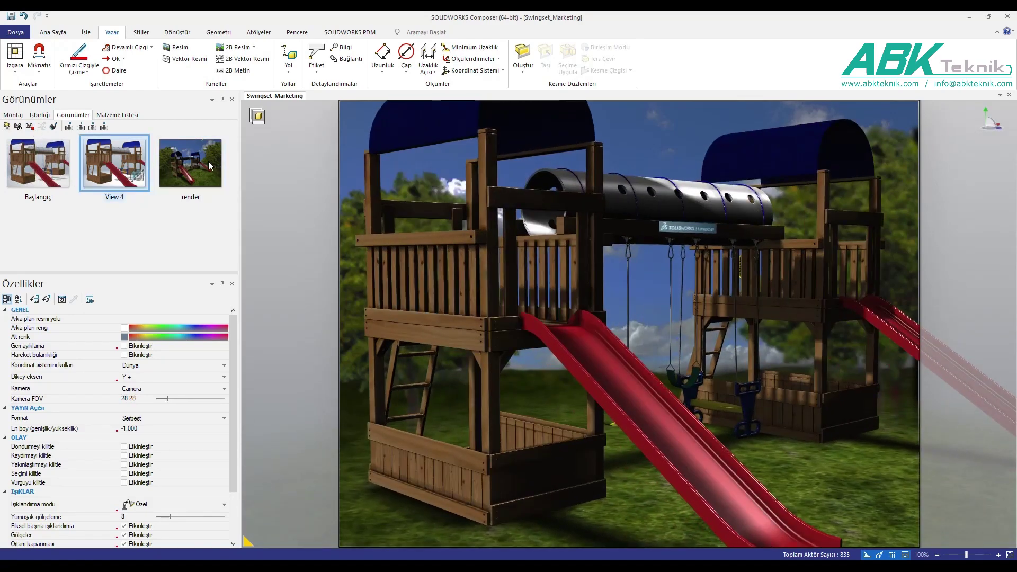
click(31, 128)
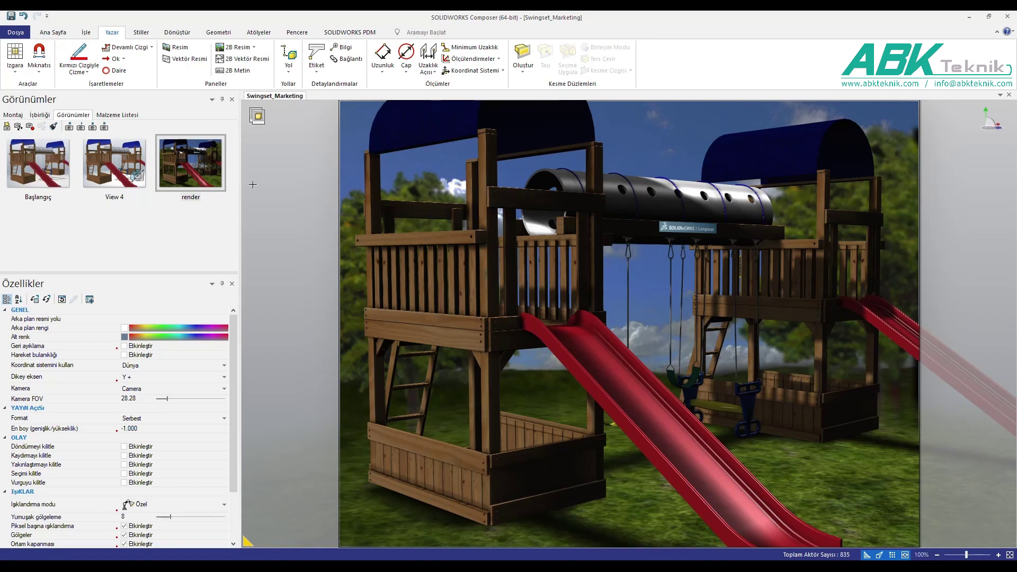
click(270, 38)
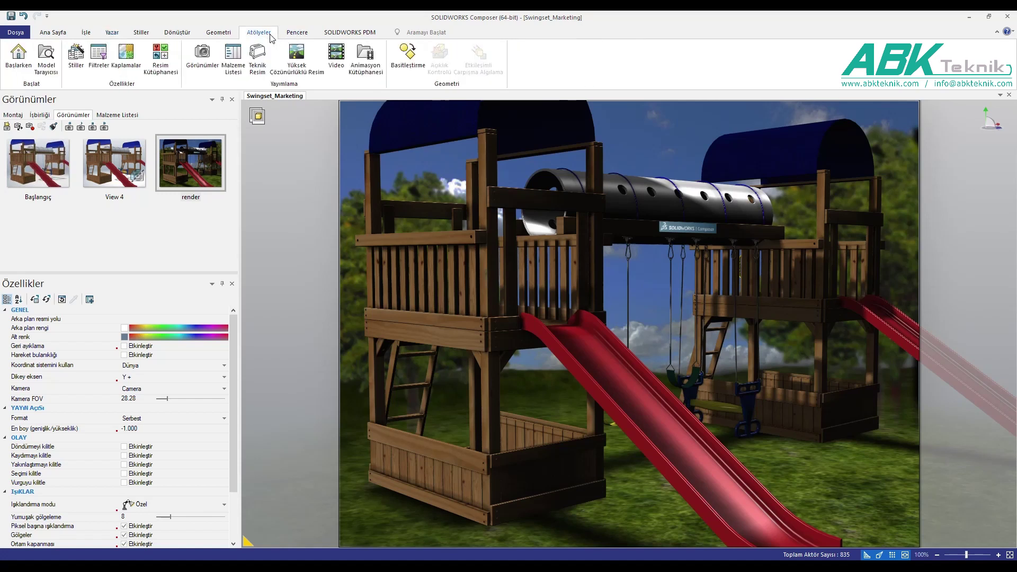
- Open High Resolution Image settings with alpha channel off and smoothing on
click(306, 54)
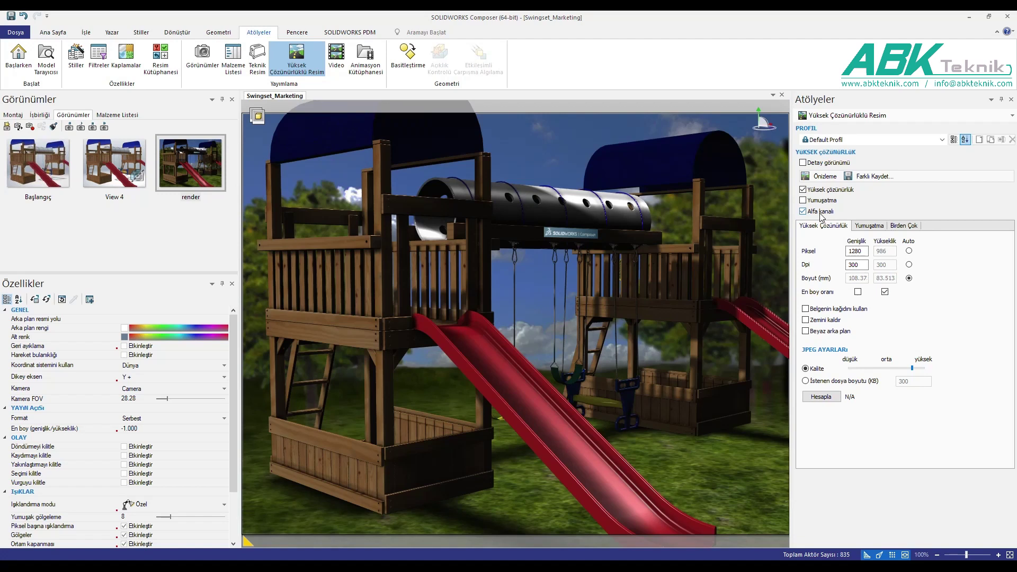
click(821, 212)
click(15, 32)
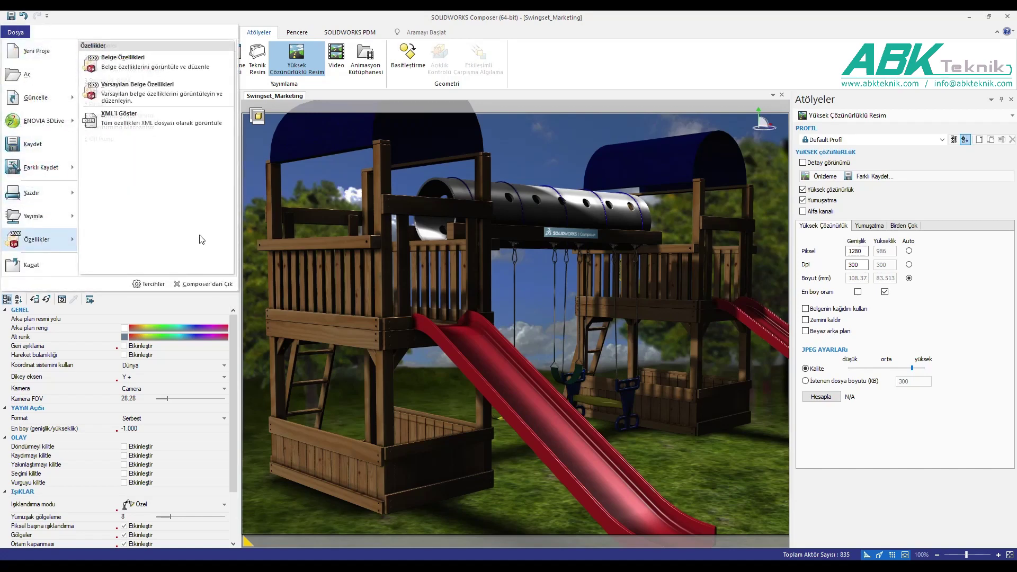
click(122, 99)
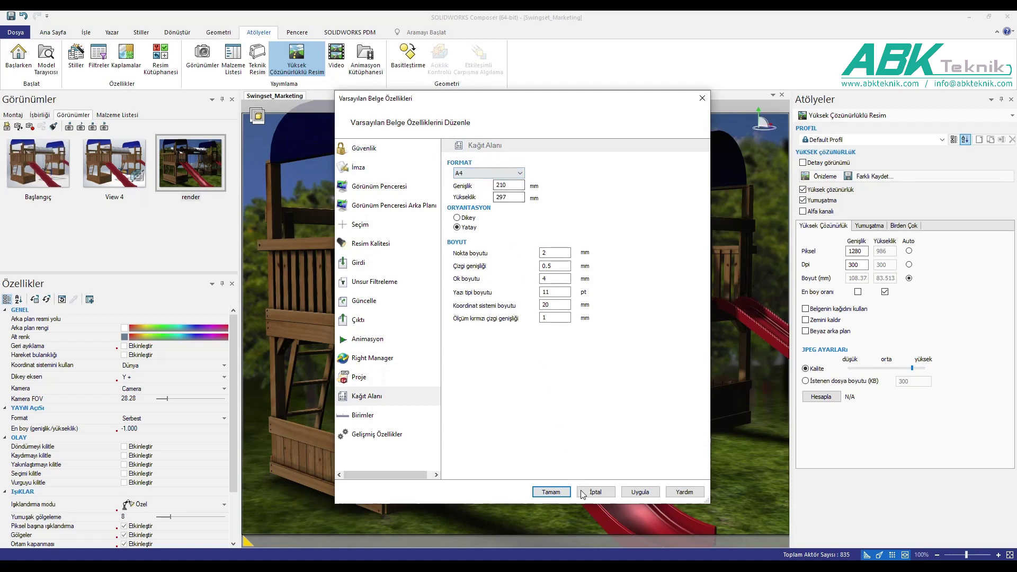
click(550, 492)
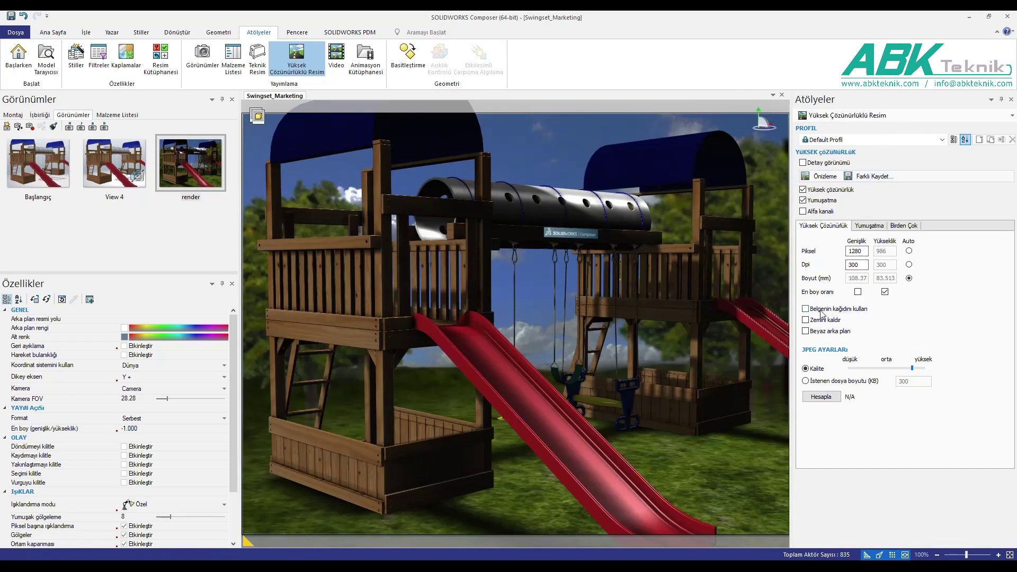
click(870, 313)
- Use the document paper at 200 dpi (2197 × 1693 pixels) and preview the render
click(909, 250)
drag(869, 267, 840, 258)
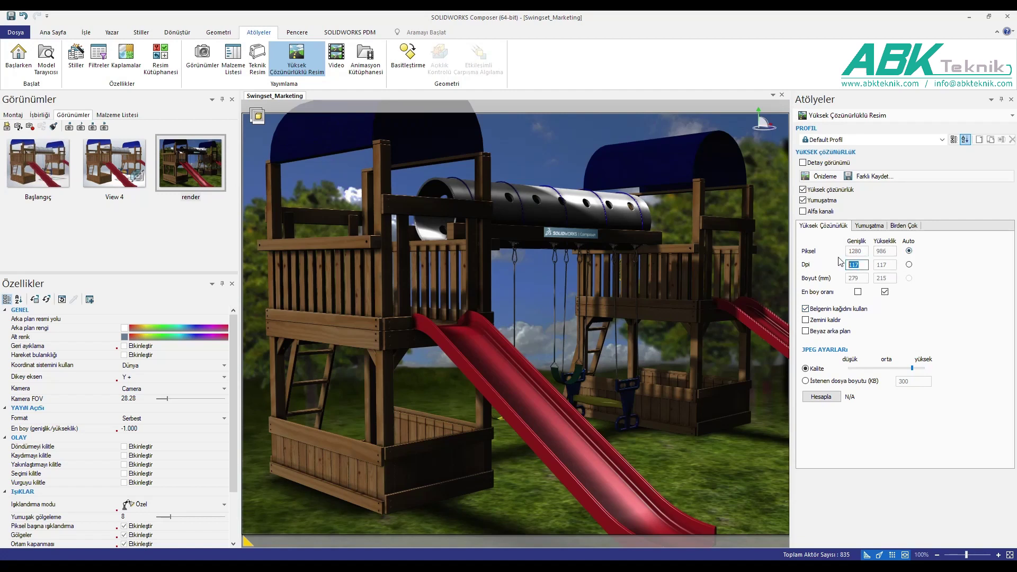
text(200)
click(835, 180)
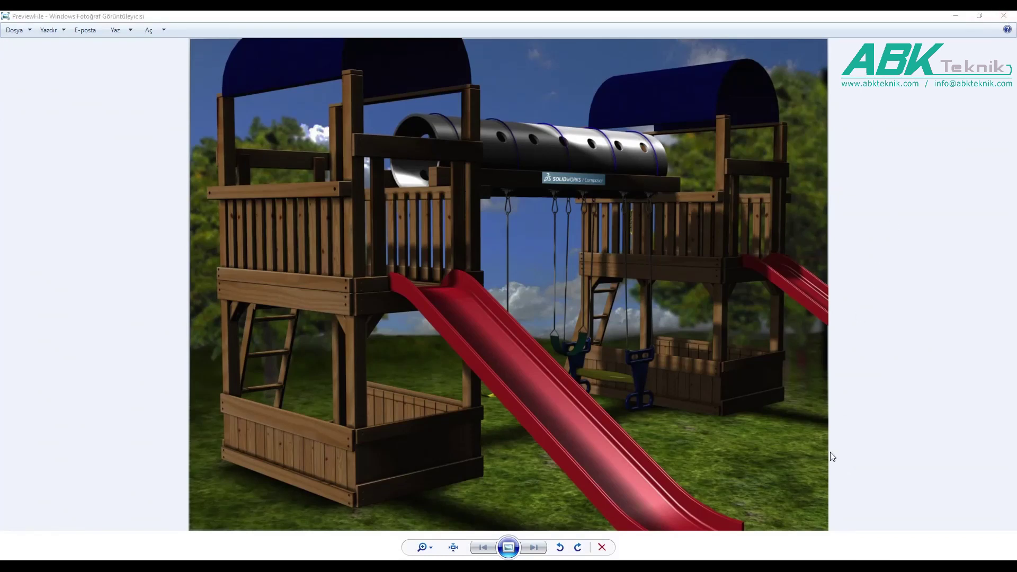
- Close the Windows Photo Viewer preview of the rendered playground
click(1004, 17)
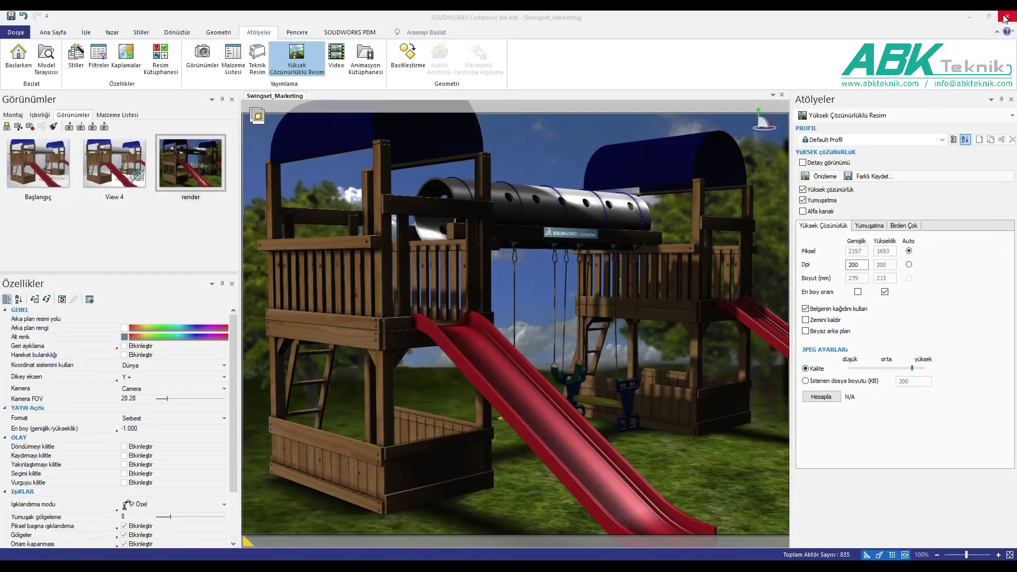